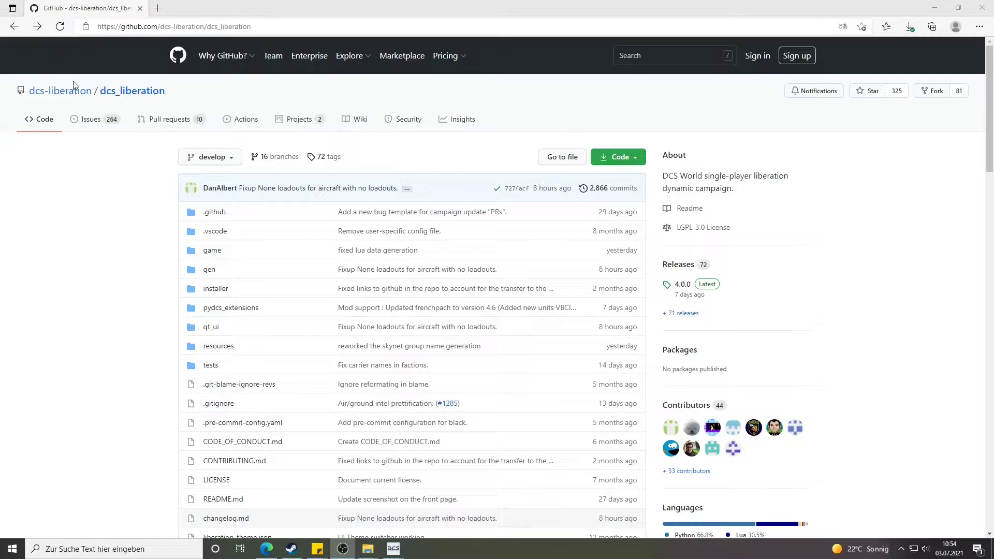
{"action": "left_click_drag", "start_coordinate": [152, 26], "coordinate": [133, 26]}
{"action": "double_click", "coordinate": [133, 27]}
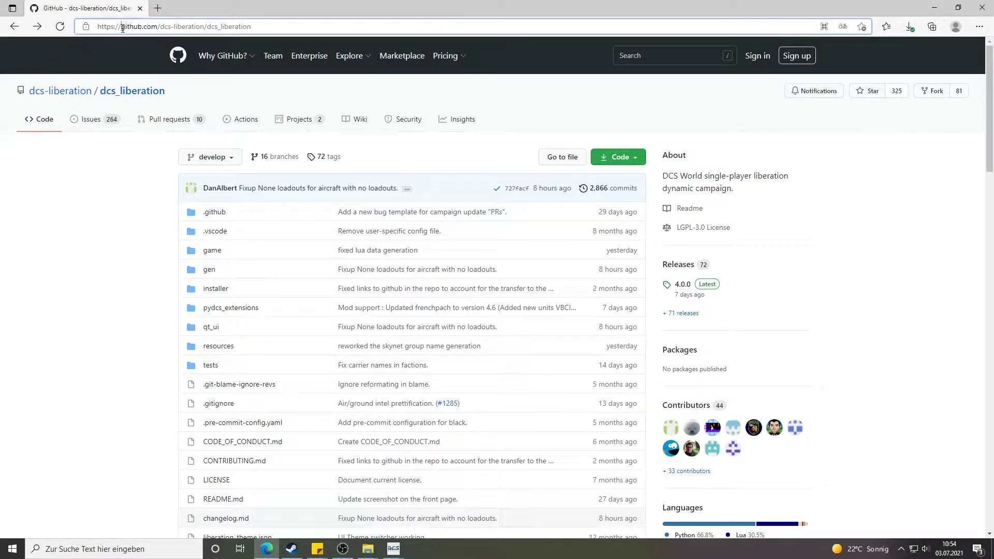
{"action": "left_click", "coordinate": [263, 27]}
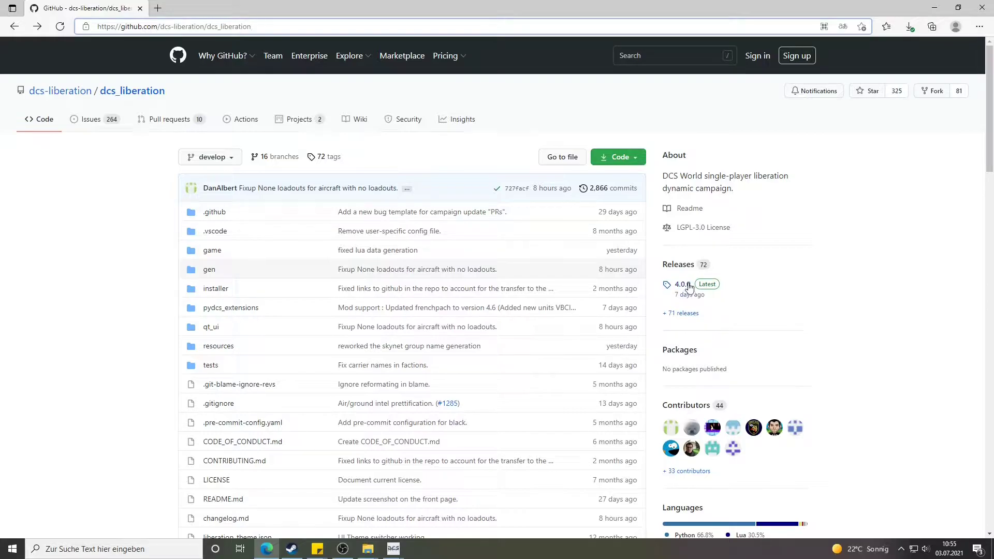
Open the 4.0.0 release of dcs_liberation and download dcs_liberation.4.0.0.zip from its assets
{"action": "left_click", "coordinate": [683, 284]}
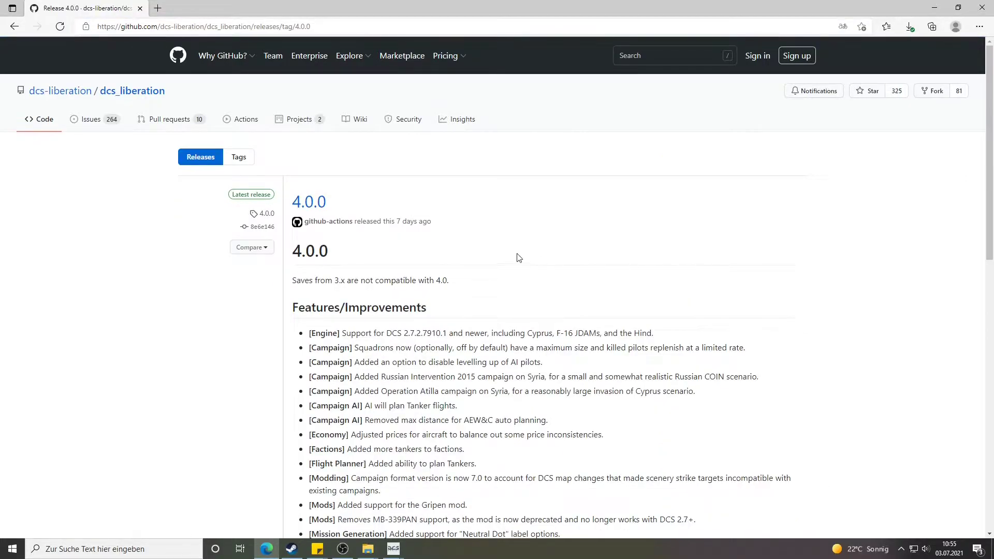
{"action": "scroll", "coordinate": [526, 259], "scroll_direction": "down", "scroll_amount": 9}
{"action": "scroll", "coordinate": [472, 254], "scroll_direction": "down", "scroll_amount": 3}
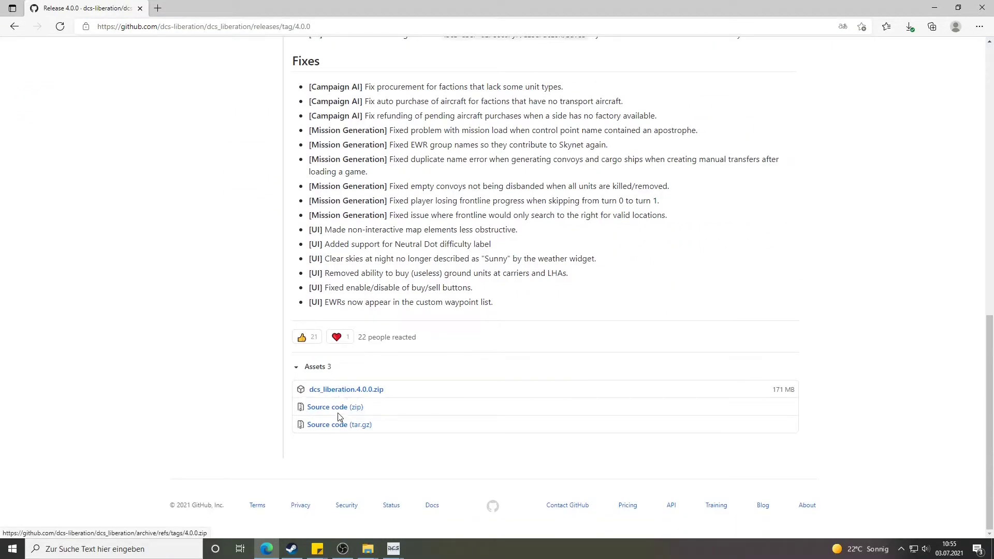
{"action": "left_click", "coordinate": [344, 389]}
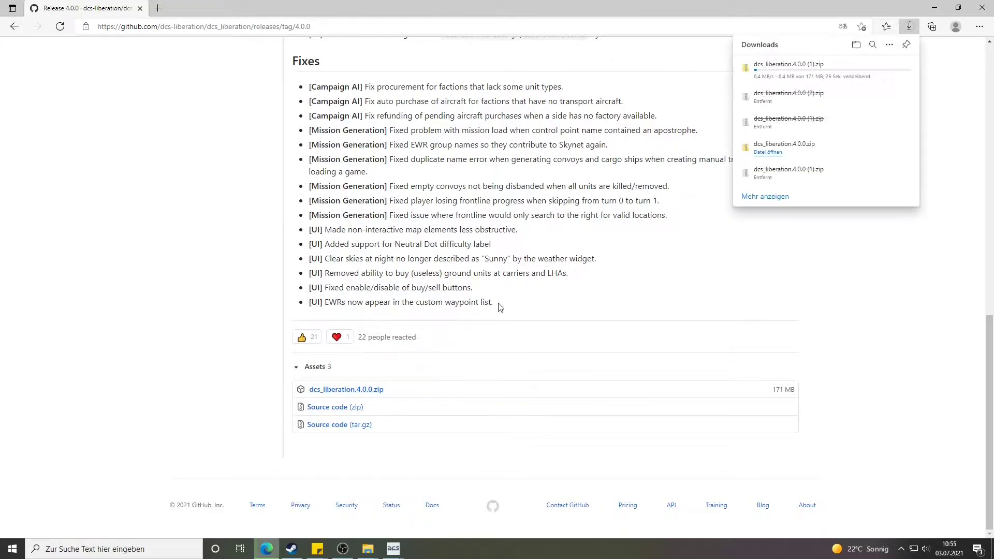
Open the downloads folder and look inside the dcs_liberation.4.0.0 archive at its dcs_liberation folder
{"action": "left_click", "coordinate": [855, 44]}
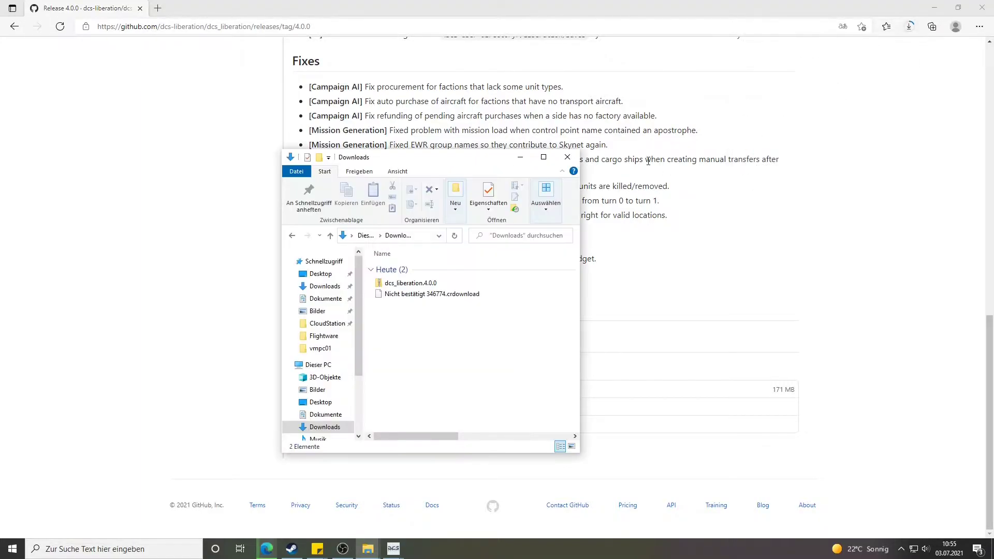
{"action": "left_click", "coordinate": [409, 282]}
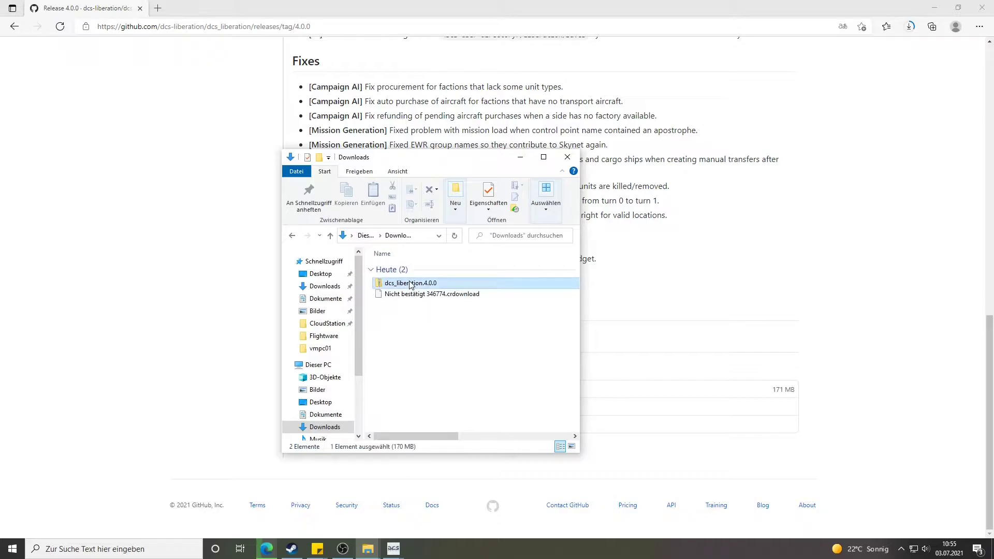
{"action": "left_click", "coordinate": [394, 270]}
{"action": "right_click", "coordinate": [394, 270]}
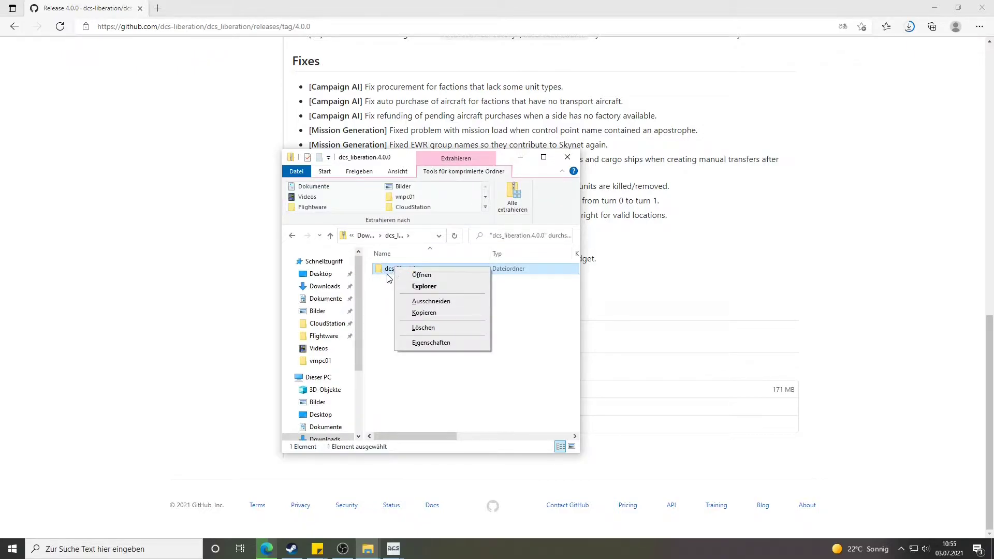
{"action": "left_click", "coordinate": [405, 411]}
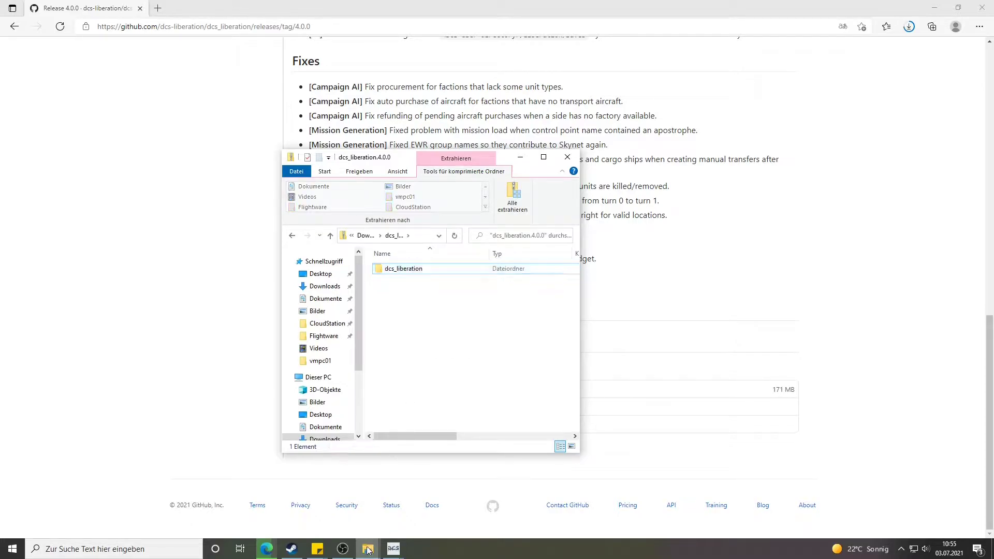
Switch to the installed copy's file window and navigate through Gespeicherte Spiele and DCS to the dcs_liberation folder
{"action": "mouse_move", "coordinate": [367, 553]}
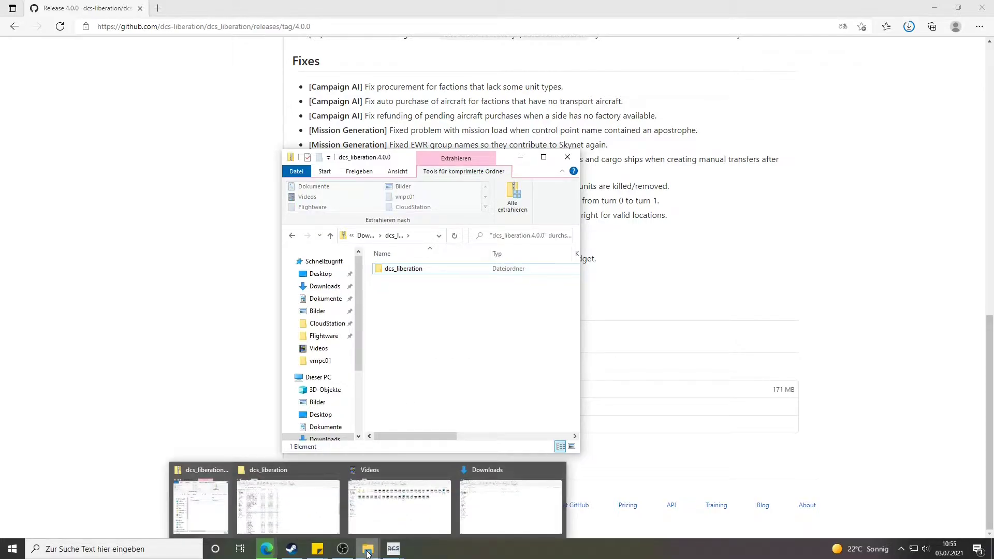
{"action": "left_click", "coordinate": [310, 508]}
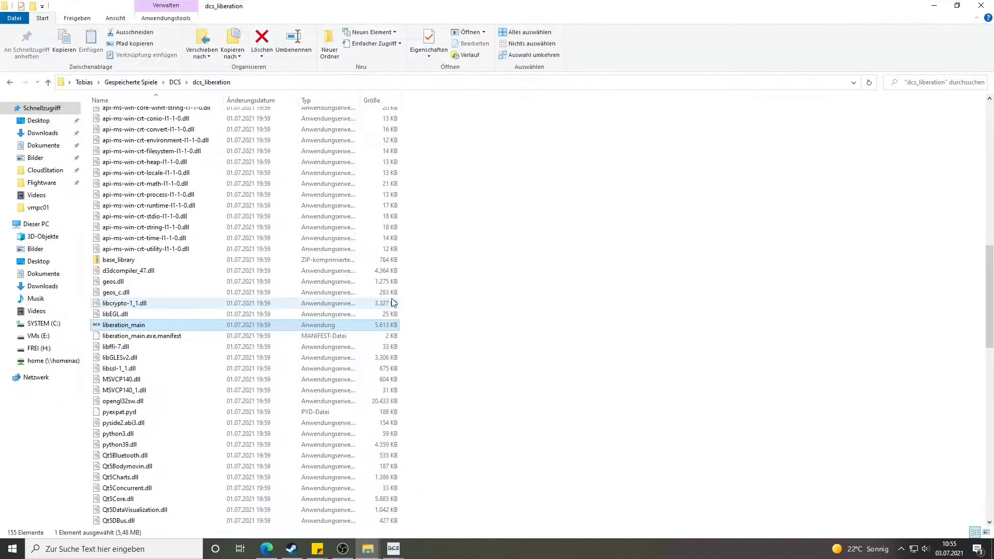
{"action": "left_click", "coordinate": [89, 82]}
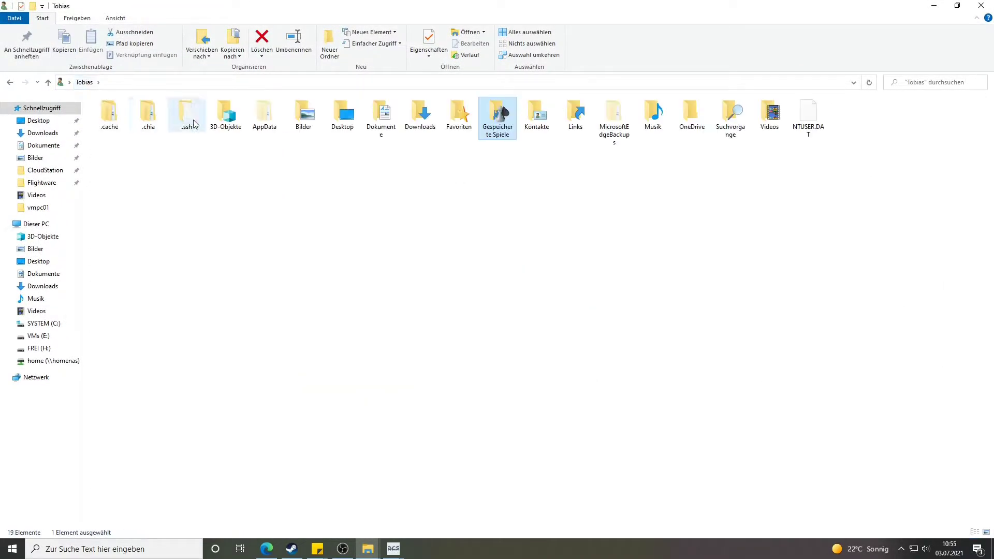
{"action": "double_click", "coordinate": [499, 120]}
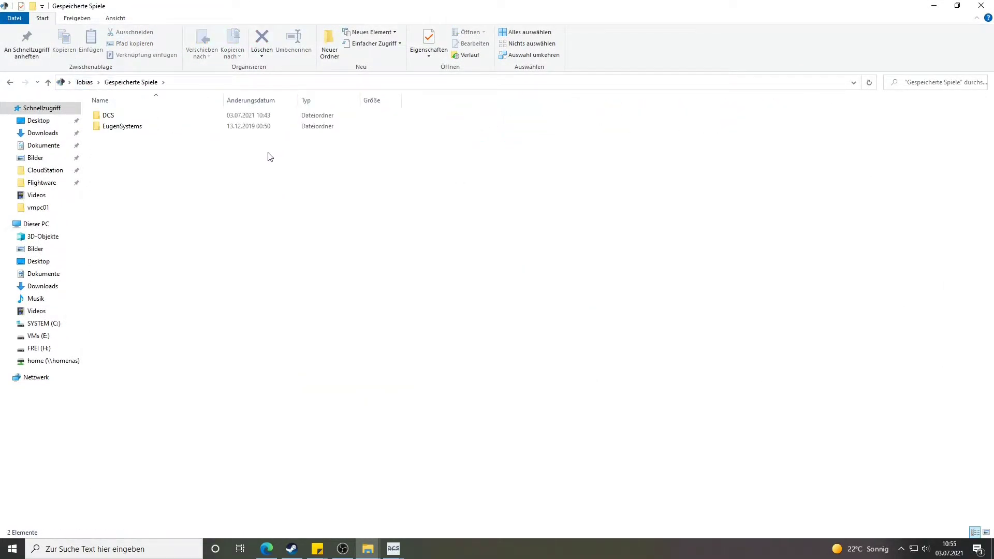
{"action": "double_click", "coordinate": [110, 116]}
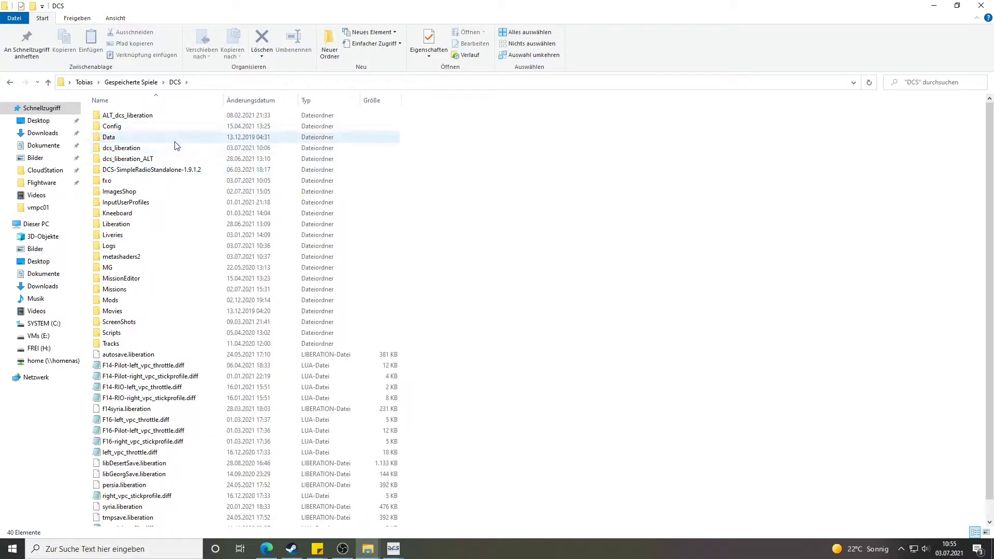
{"action": "left_click", "coordinate": [150, 147]}
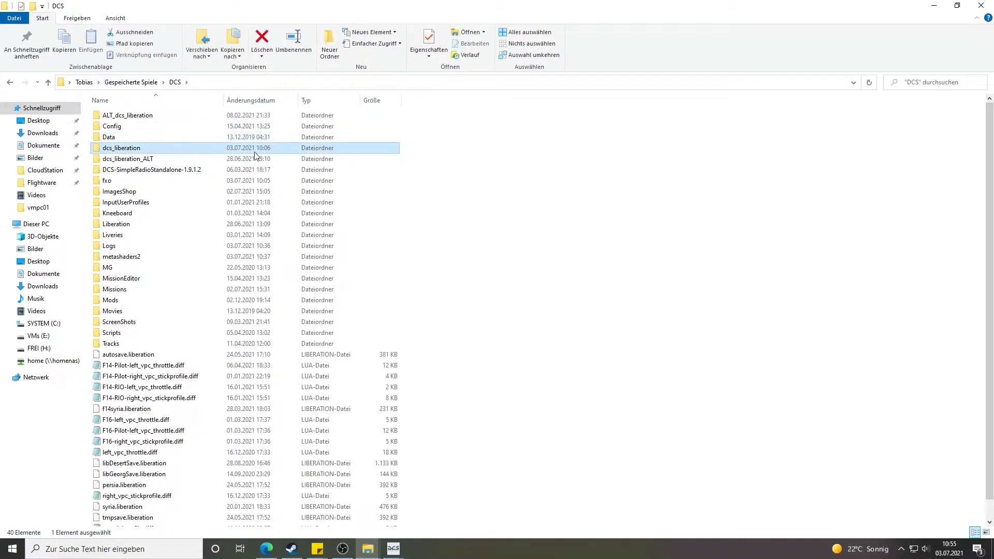
{"action": "double_click", "coordinate": [134, 149]}
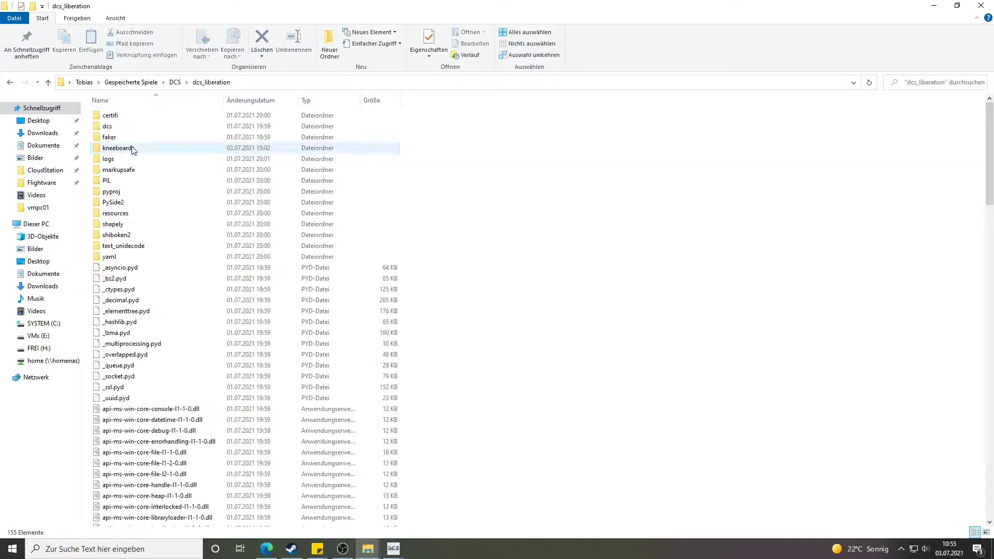
Locate the liberation_main application in the dcs_liberation folder and view its available file actions, including the send-to option
{"action": "scroll", "coordinate": [240, 229], "scroll_direction": "down", "scroll_amount": 7}
{"action": "scroll", "coordinate": [240, 229], "scroll_direction": "down", "scroll_amount": 7}
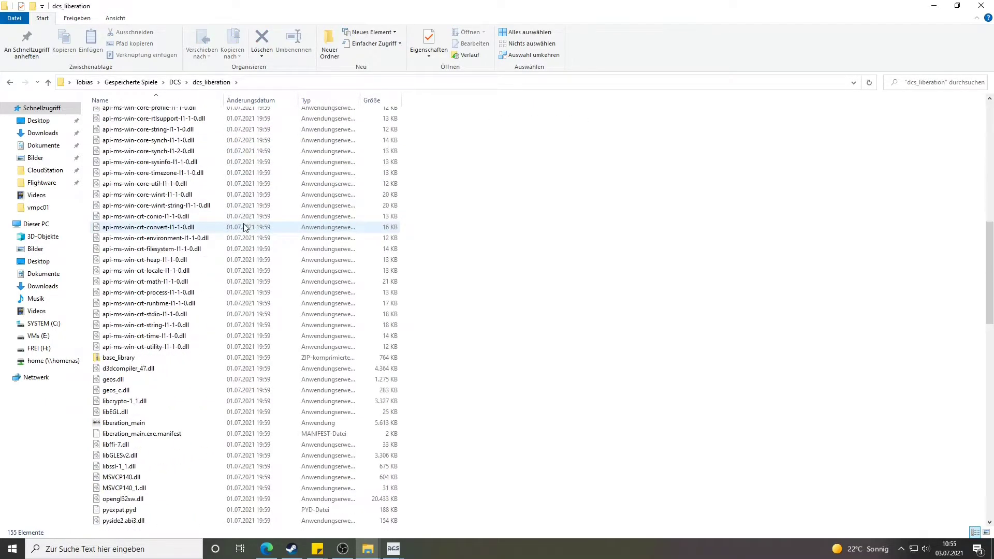
{"action": "scroll", "coordinate": [246, 228], "scroll_direction": "down", "scroll_amount": 2}
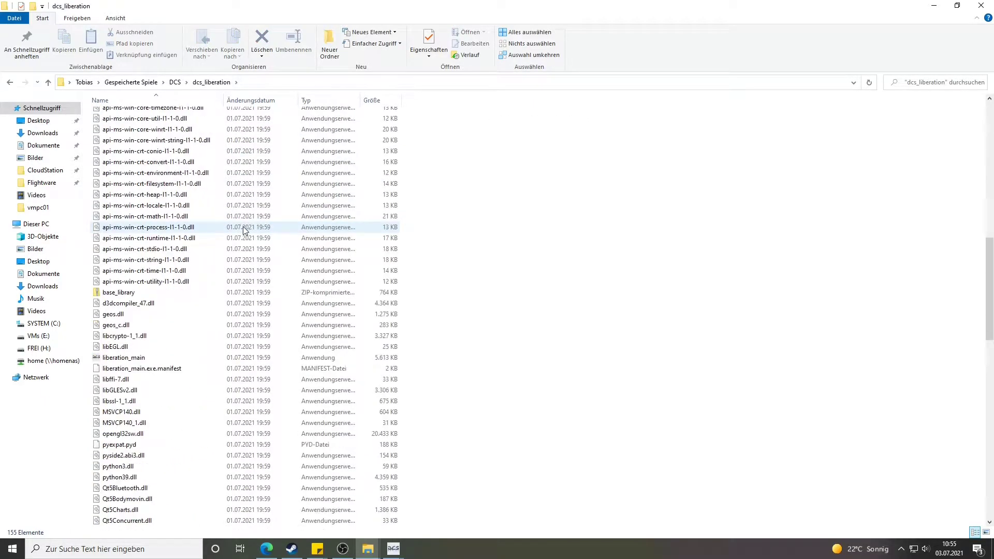
{"action": "left_click", "coordinate": [153, 358]}
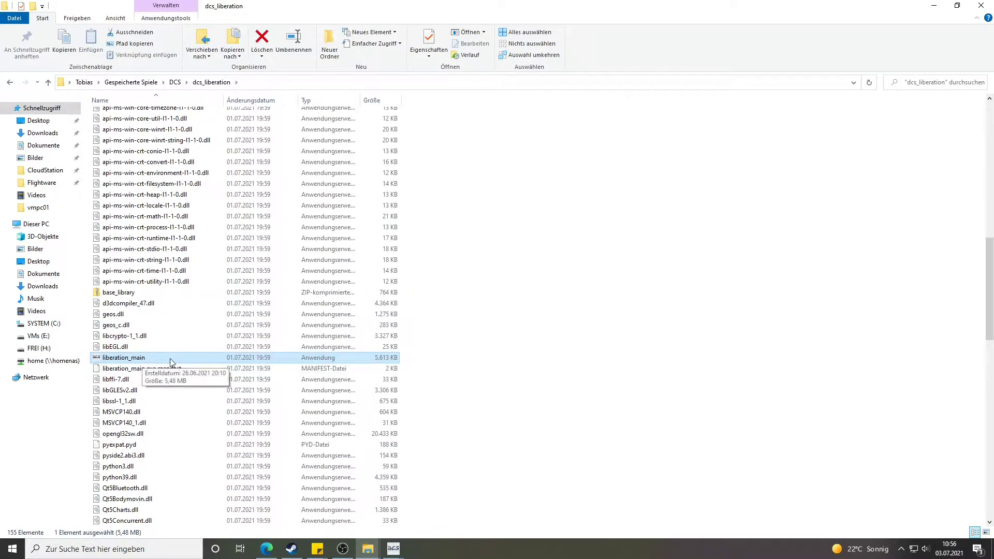
{"action": "right_click", "coordinate": [142, 361]}
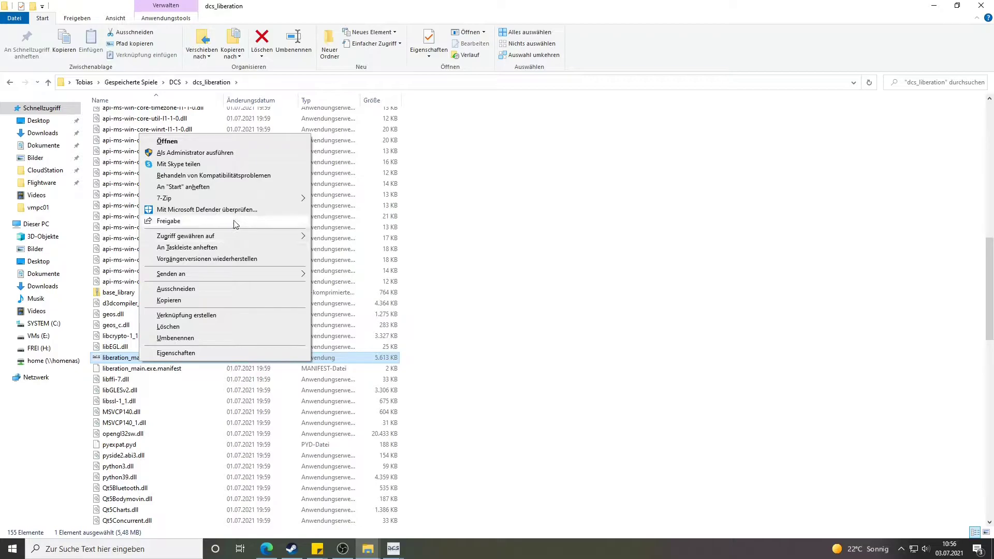
{"action": "mouse_move", "coordinate": [239, 274]}
{"action": "left_click", "coordinate": [366, 287]}
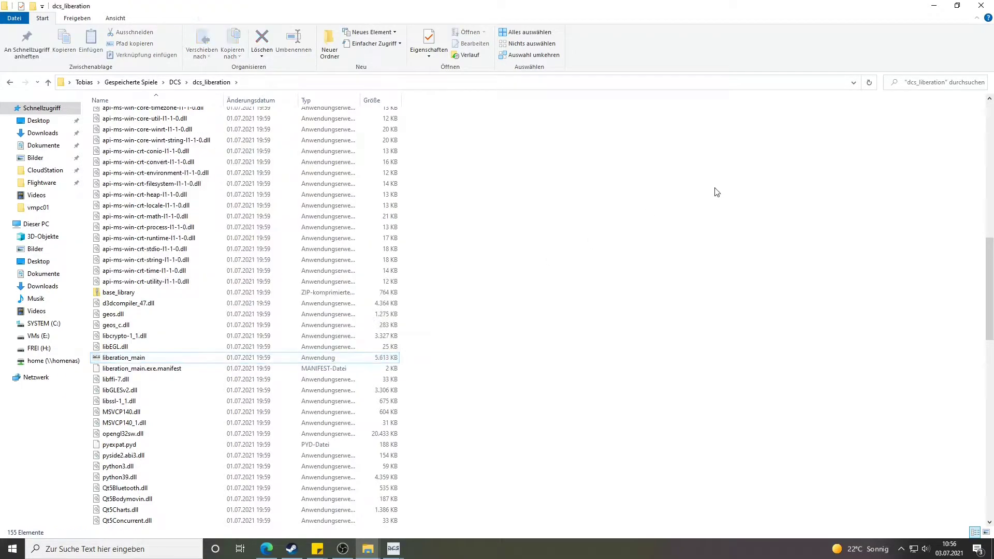
Minimize the file and browser windows, point out the liberation_main desktop shortcut, and switch to DCS Liberation
{"action": "left_click", "coordinate": [930, 6]}
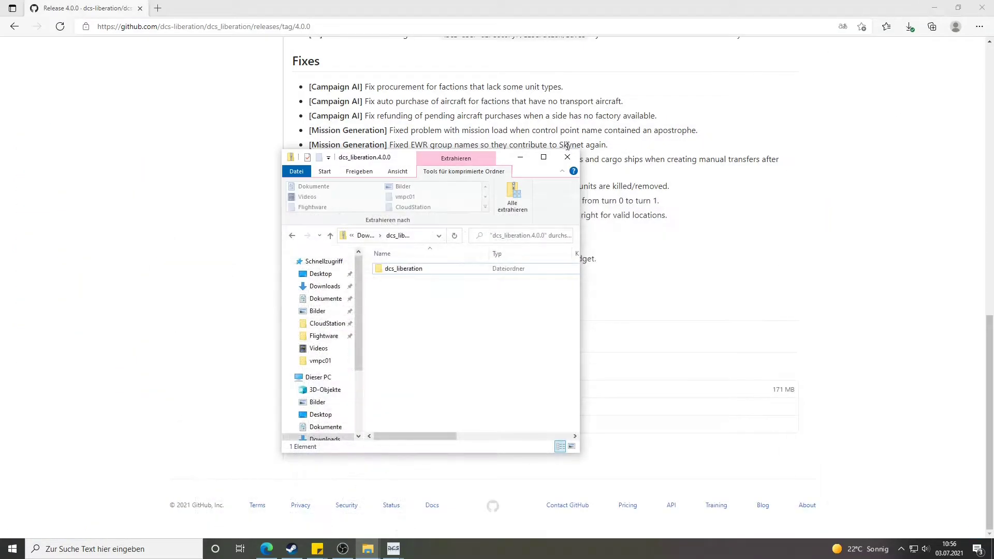
{"action": "left_click", "coordinate": [520, 157]}
{"action": "left_click", "coordinate": [932, 10]}
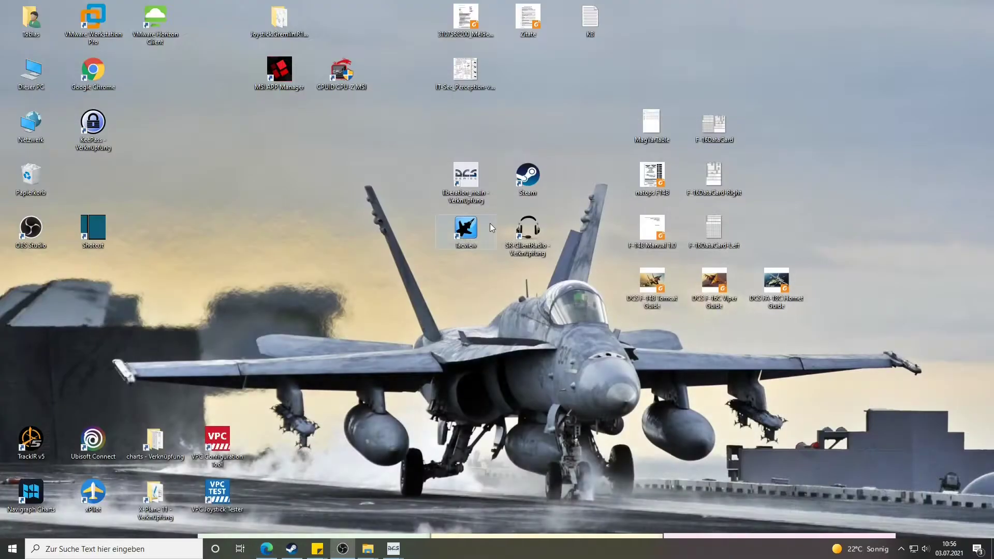
{"action": "left_click", "coordinate": [468, 174]}
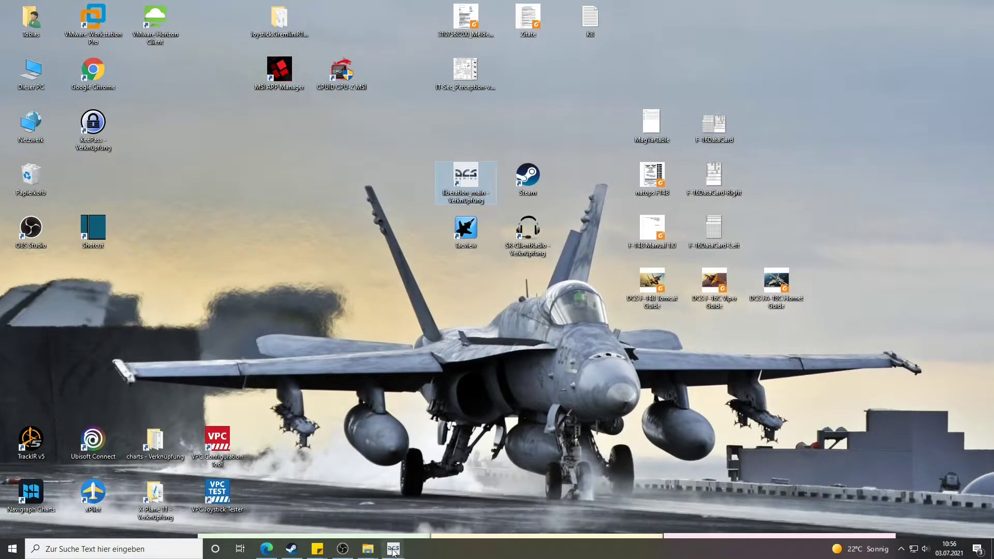
{"action": "mouse_move", "coordinate": [393, 550]}
{"action": "left_click", "coordinate": [421, 533]}
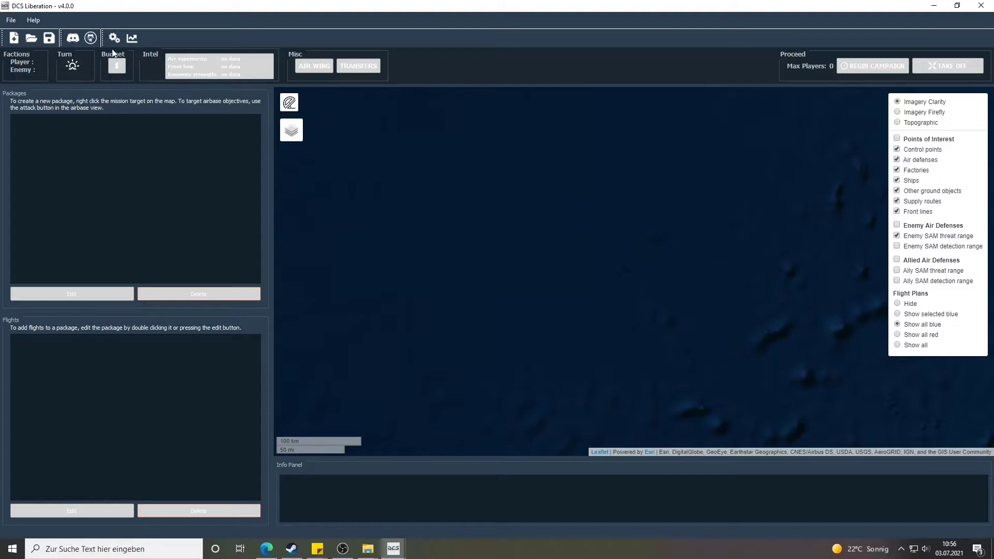
Start a new game, choose the Persian Gulf - Road To Dubai campaign, and check its performance impact rating
{"action": "left_click", "coordinate": [9, 20]}
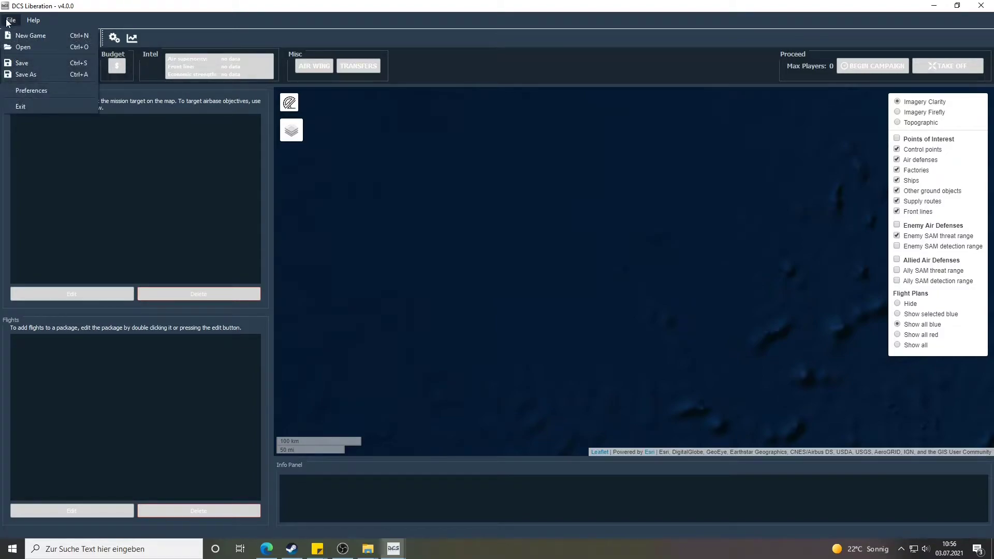
{"action": "left_click", "coordinate": [24, 36]}
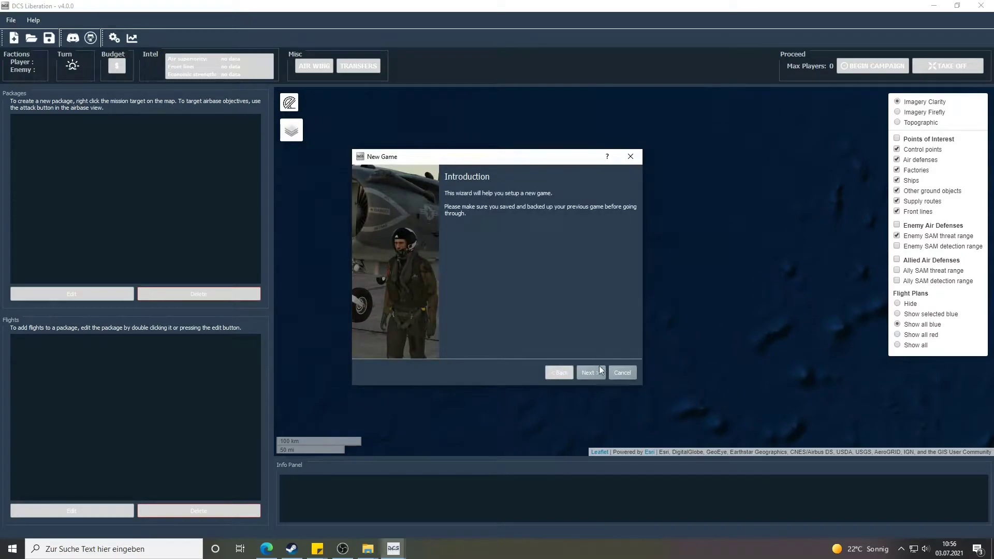
{"action": "left_click", "coordinate": [597, 368]}
{"action": "left_click_drag", "start_coordinate": [589, 162], "coordinate": [513, 116]}
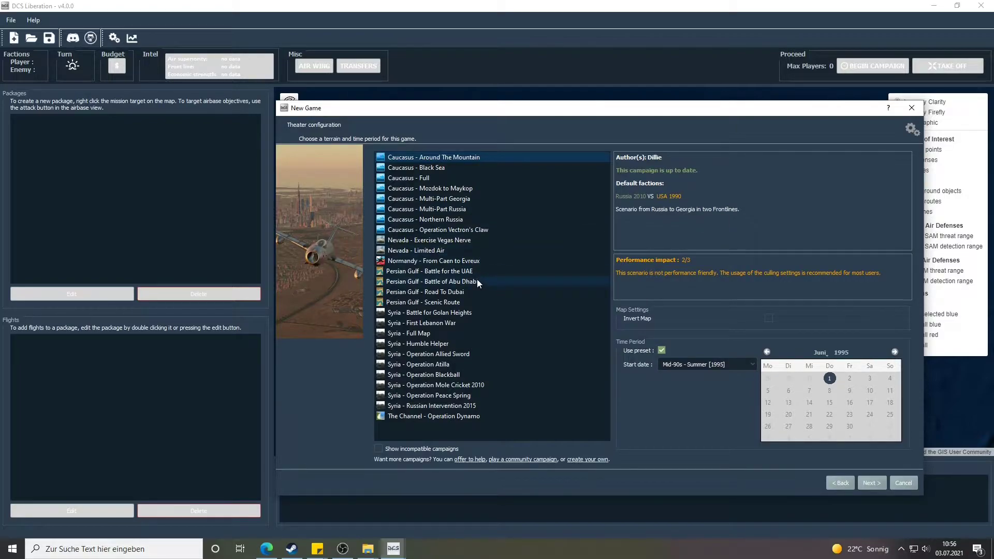
{"action": "left_click", "coordinate": [480, 292]}
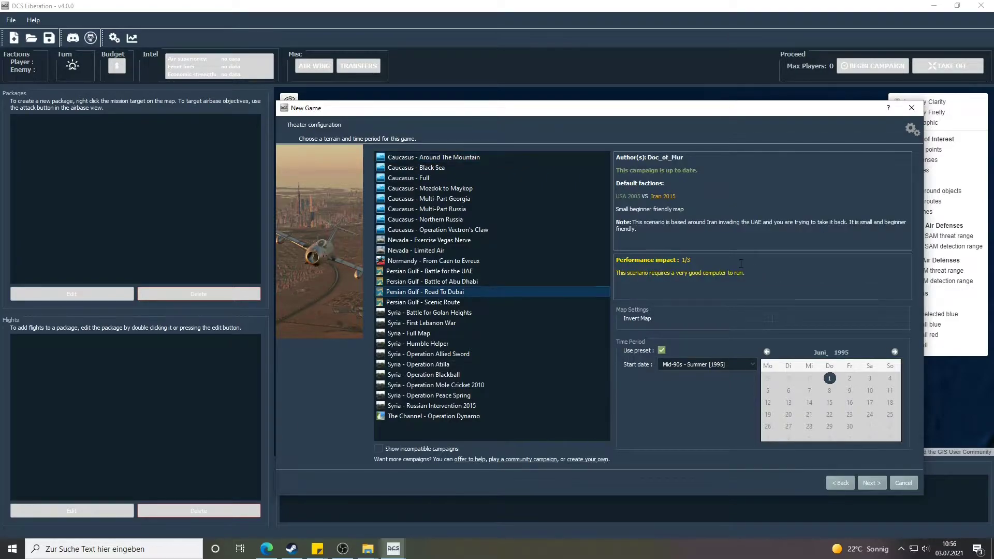
{"action": "left_click_drag", "start_coordinate": [694, 260], "coordinate": [619, 255]}
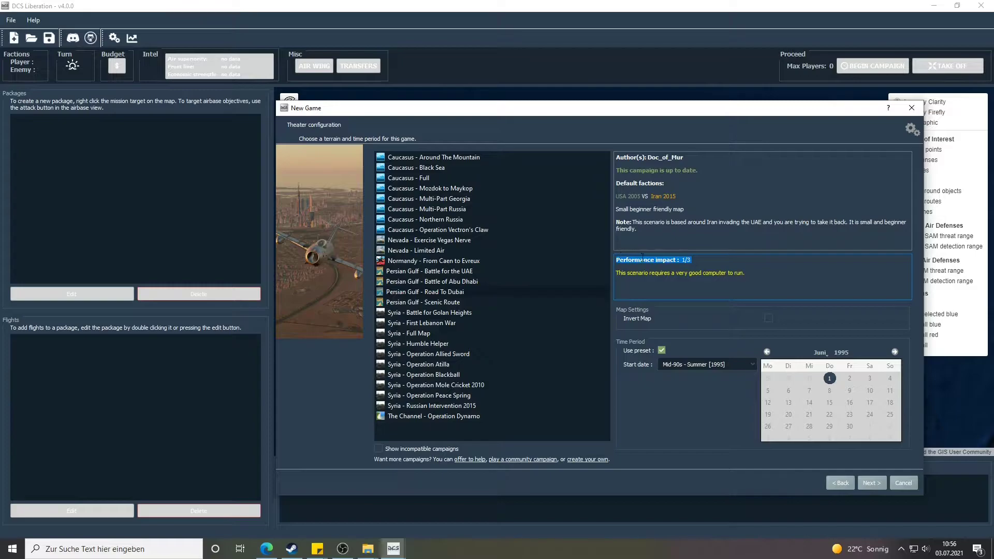
{"action": "left_click", "coordinate": [718, 262]}
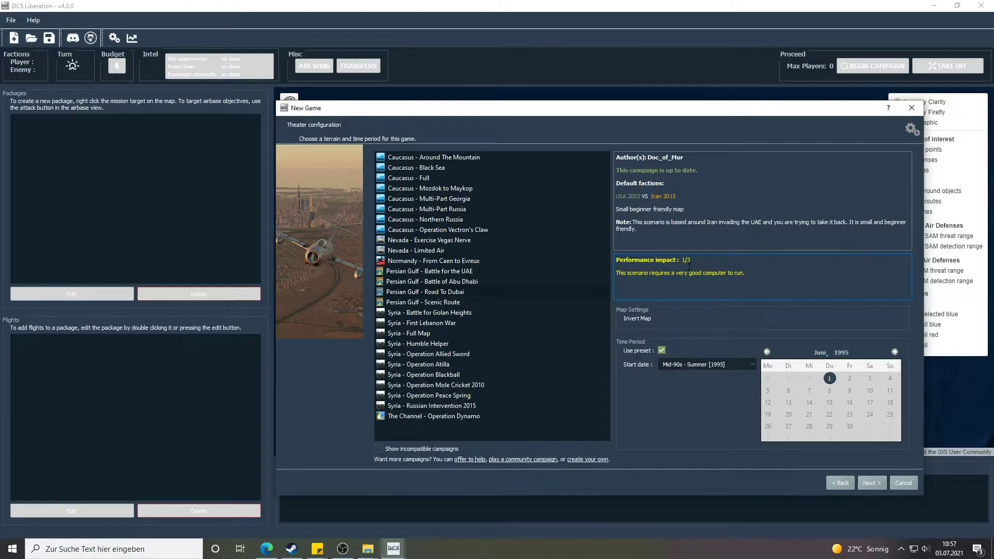
Set the campaign's start date preset to Modern - Spring [2010] and continue to the faction selection
{"action": "left_click", "coordinate": [712, 365]}
{"action": "scroll", "coordinate": [713, 417], "scroll_direction": "down", "scroll_amount": 2}
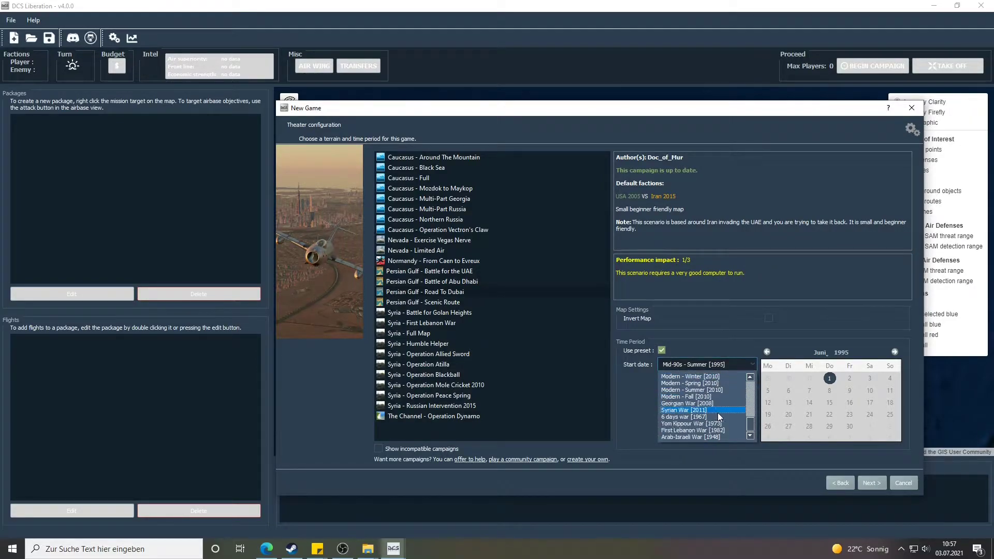
{"action": "scroll", "coordinate": [713, 412], "scroll_direction": "up", "scroll_amount": 1}
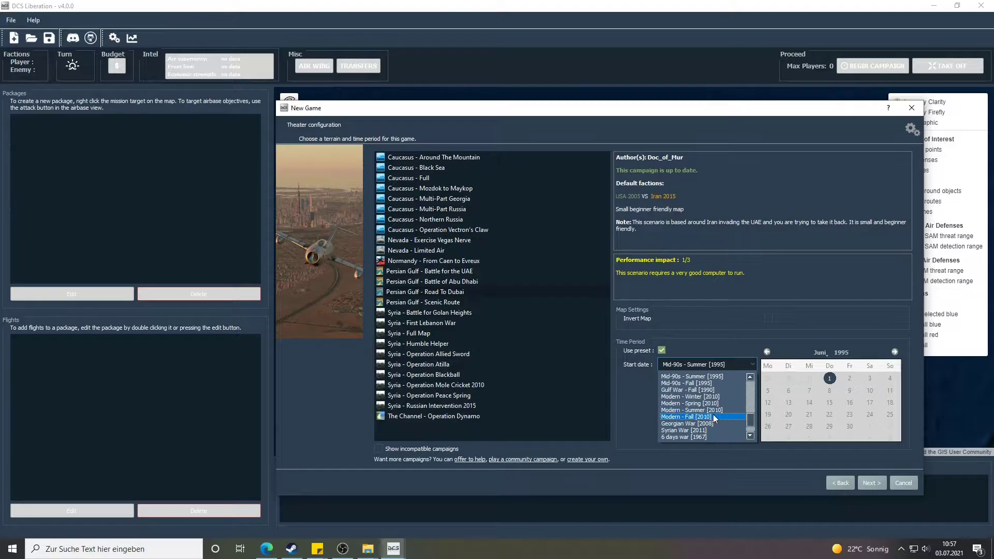
{"action": "left_click", "coordinate": [723, 404]}
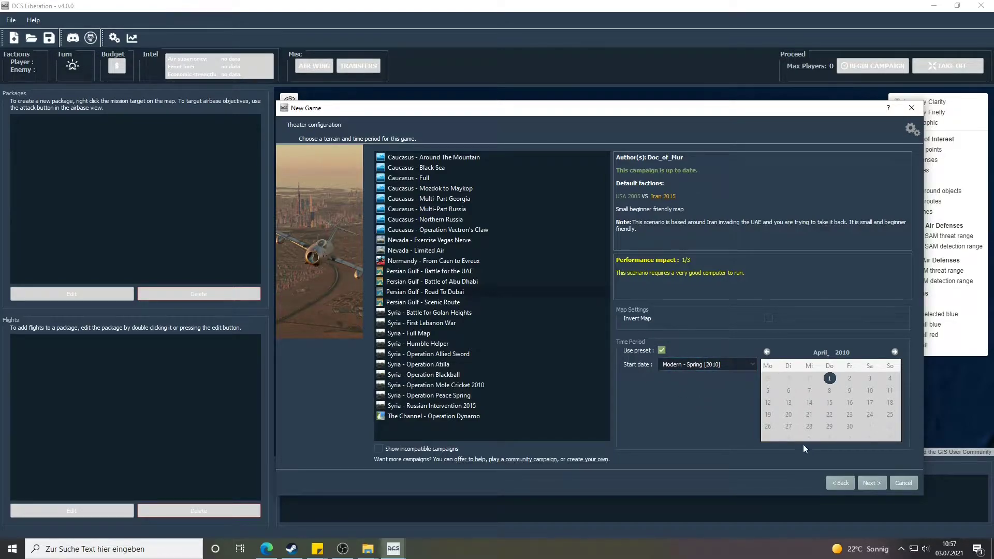
{"action": "left_click", "coordinate": [871, 482]}
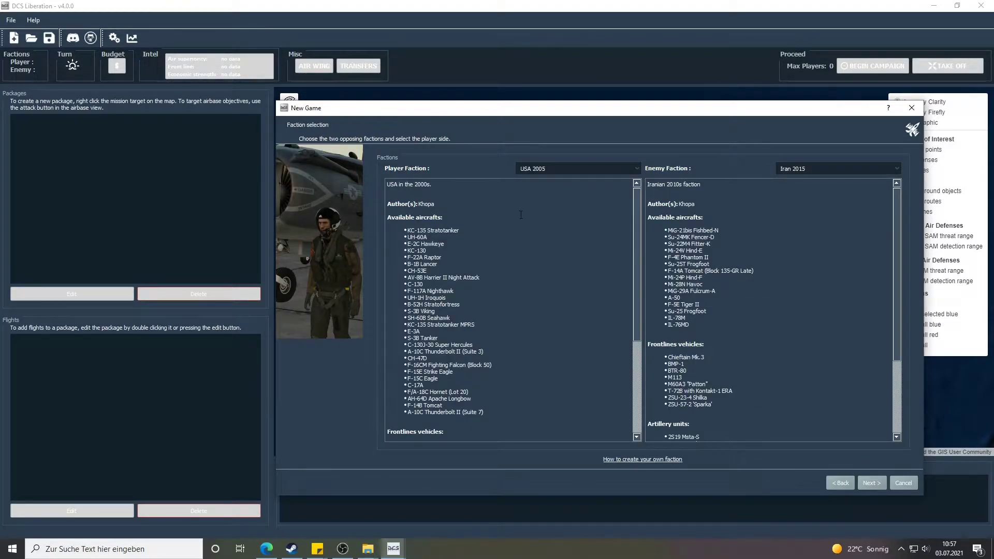
Browse the list of available player factions while keeping USA 2005 selected
{"action": "left_click", "coordinate": [573, 169]}
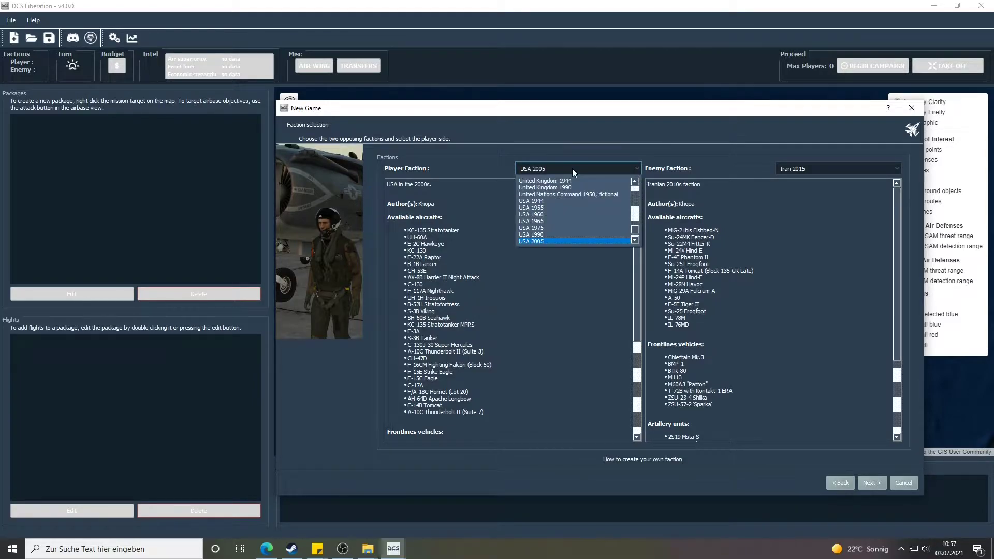
{"action": "left_click_drag", "start_coordinate": [635, 230], "coordinate": [630, 206]}
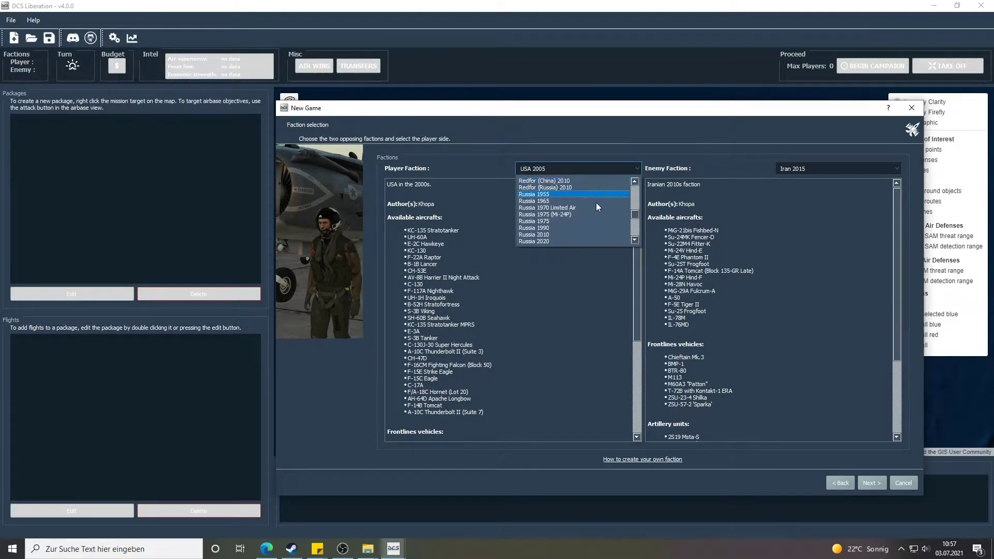
{"action": "left_click", "coordinate": [595, 169]}
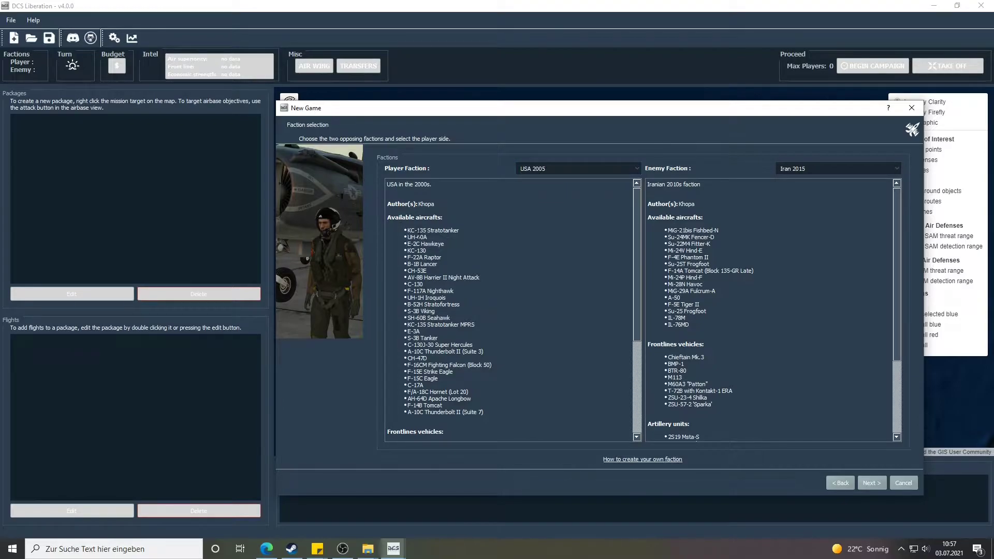
Review the aircraft and frontline vehicles of the USA 2005 faction, and continue with USA 2005 against Iran 2015
{"action": "left_click_drag", "start_coordinate": [419, 234], "coordinate": [440, 274]}
{"action": "scroll", "coordinate": [440, 273], "scroll_direction": "down", "scroll_amount": 6}
{"action": "left_click_drag", "start_coordinate": [412, 327], "coordinate": [426, 348]}
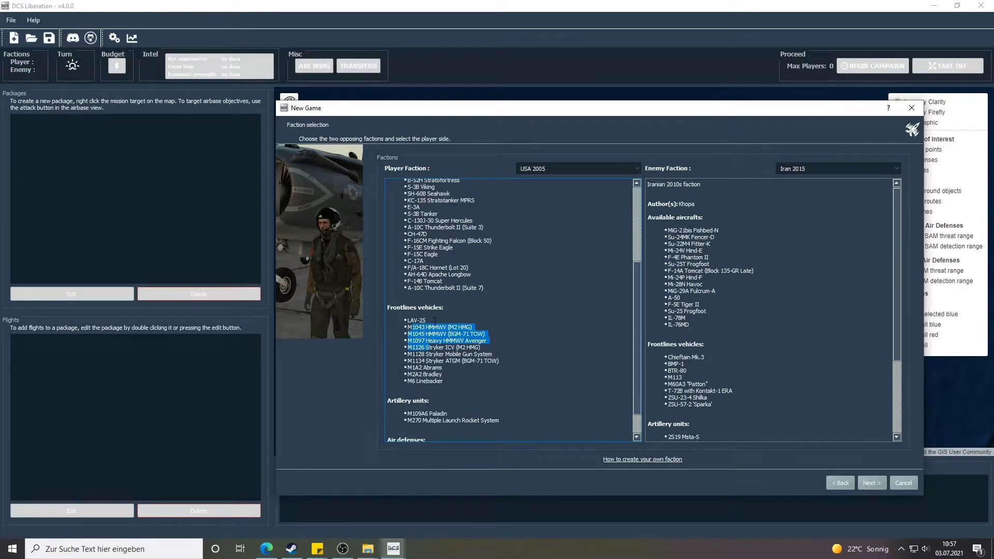
{"action": "scroll", "coordinate": [434, 334], "scroll_direction": "up", "scroll_amount": 5}
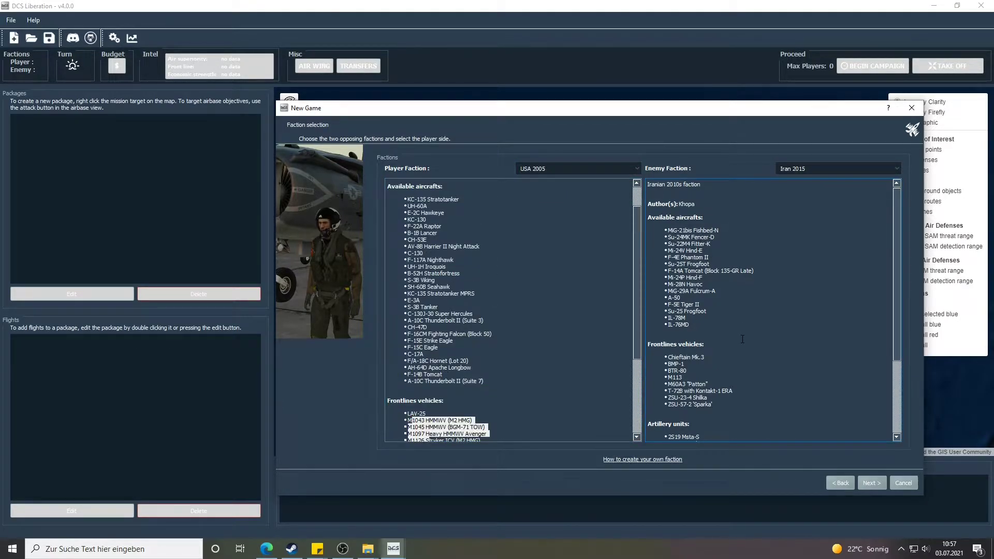
{"action": "left_click", "coordinate": [557, 388]}
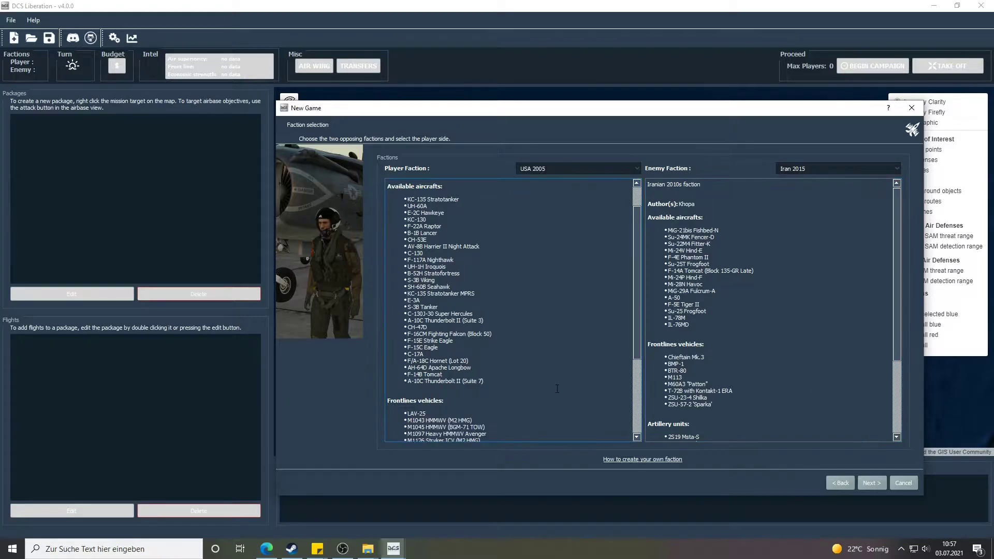
{"action": "scroll", "coordinate": [486, 349], "scroll_direction": "up", "scroll_amount": 2}
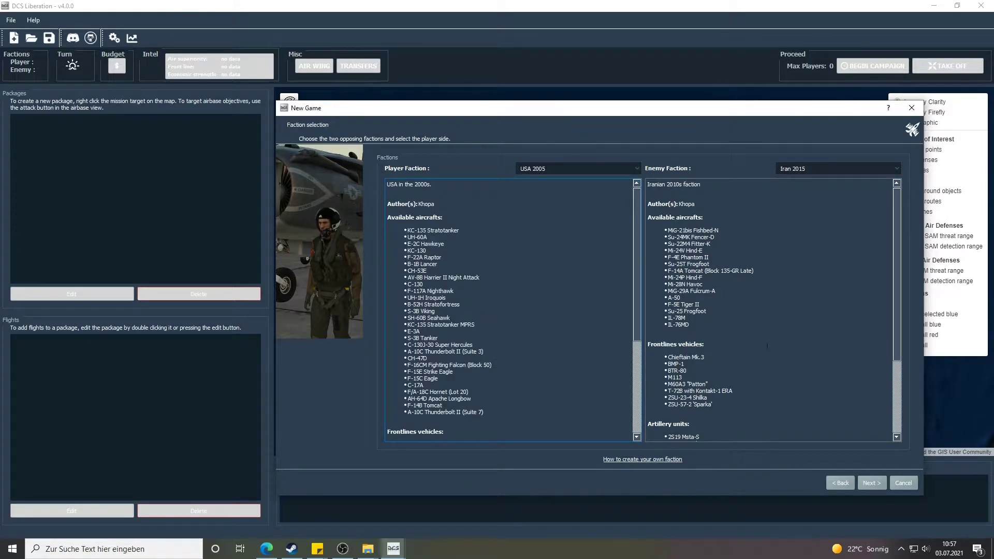
{"action": "left_click", "coordinate": [879, 482]}
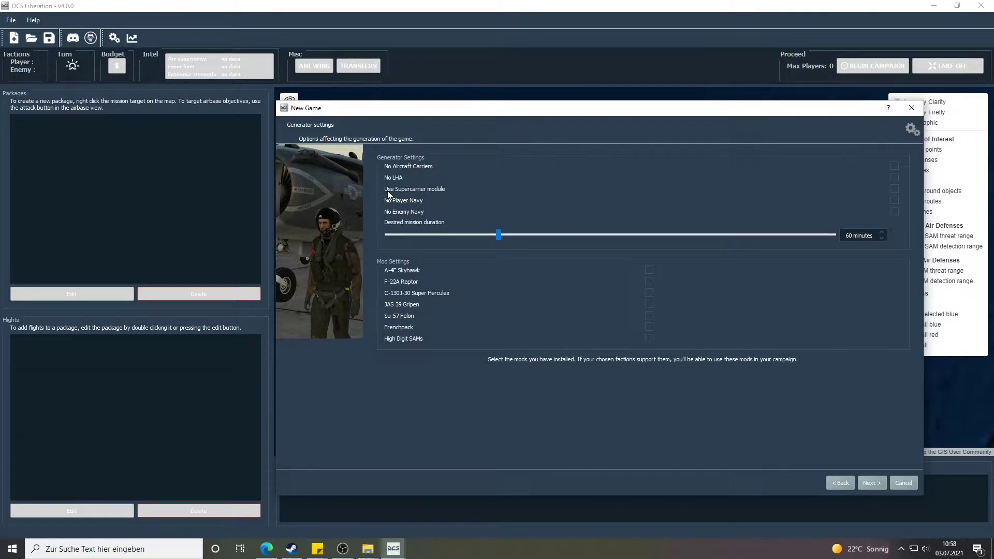
Enable the Supercarrier module in the generator settings and go over the desired mission duration and mod options
{"action": "left_click", "coordinate": [893, 188]}
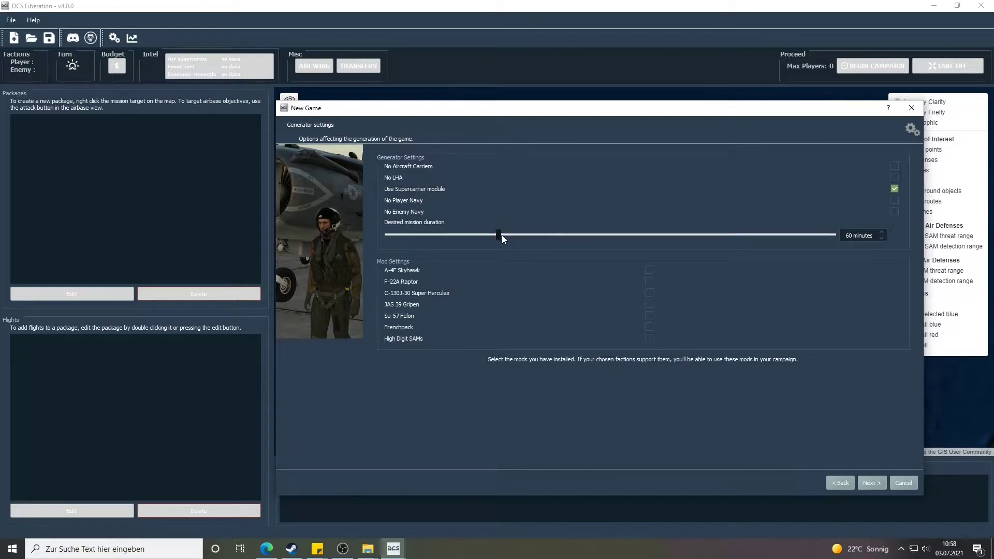
{"action": "mouse_move", "coordinate": [500, 234]}
{"action": "left_mouse_down"}
{"action": "mouse_move", "coordinate": [618, 234]}
{"action": "mouse_move", "coordinate": [499, 240]}
{"action": "left_mouse_up"}
{"action": "left_click", "coordinate": [650, 281]}
{"action": "left_click", "coordinate": [648, 270]}
{"action": "mouse_move", "coordinate": [509, 237]}
{"action": "left_mouse_down"}
{"action": "mouse_move", "coordinate": [709, 236]}
{"action": "mouse_move", "coordinate": [517, 239]}
{"action": "left_mouse_up"}
Proceed through the difficulty and automation options with their default values and generate the new game
{"action": "left_click", "coordinate": [873, 484]}
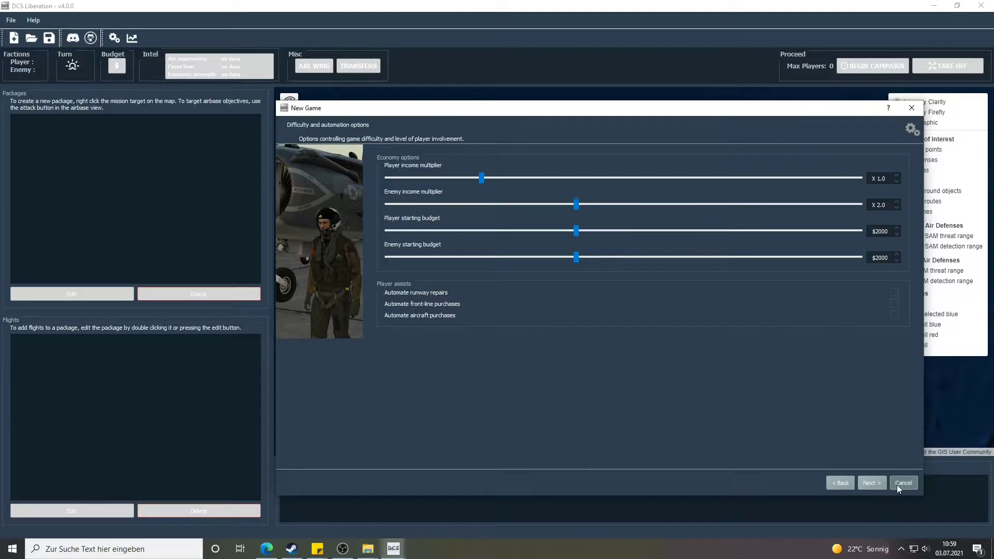
{"action": "left_click", "coordinate": [869, 483]}
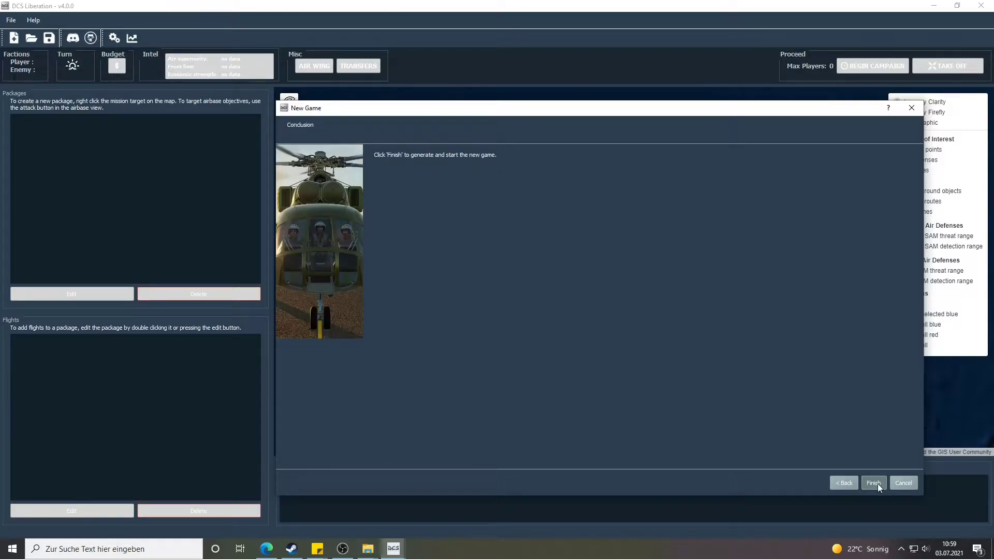
{"action": "key", "text": "Return"}
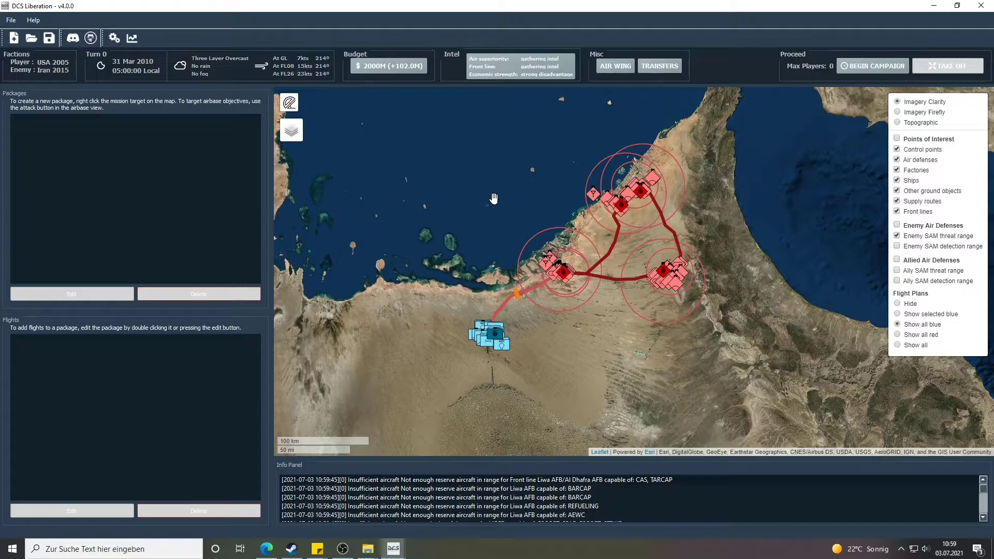
Locate the friendly Liwa AFB on the campaign map and open its base window
{"action": "scroll", "coordinate": [488, 217], "scroll_direction": "up", "scroll_amount": 1}
{"action": "scroll", "coordinate": [488, 206], "scroll_direction": "down", "scroll_amount": 2}
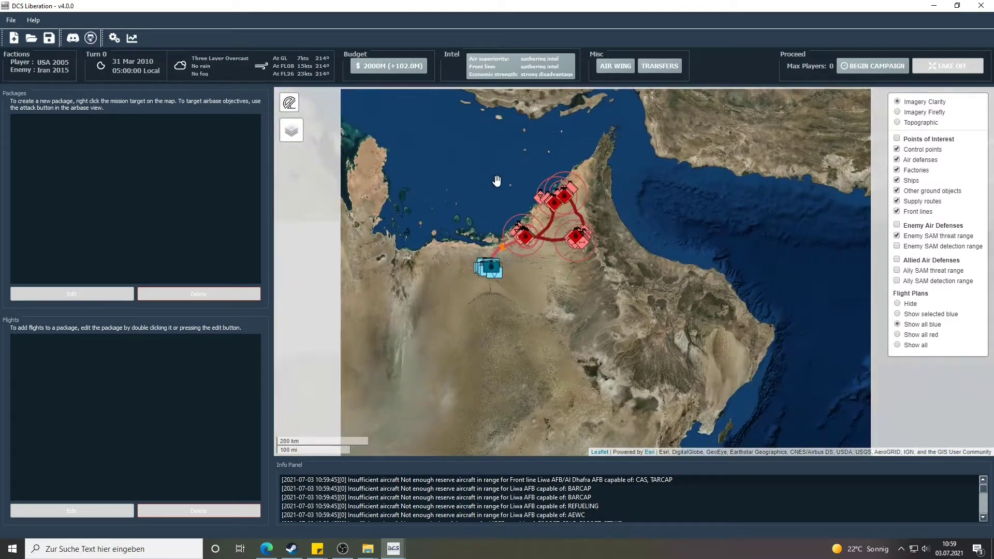
{"action": "left_click_drag", "start_coordinate": [501, 187], "coordinate": [524, 231]}
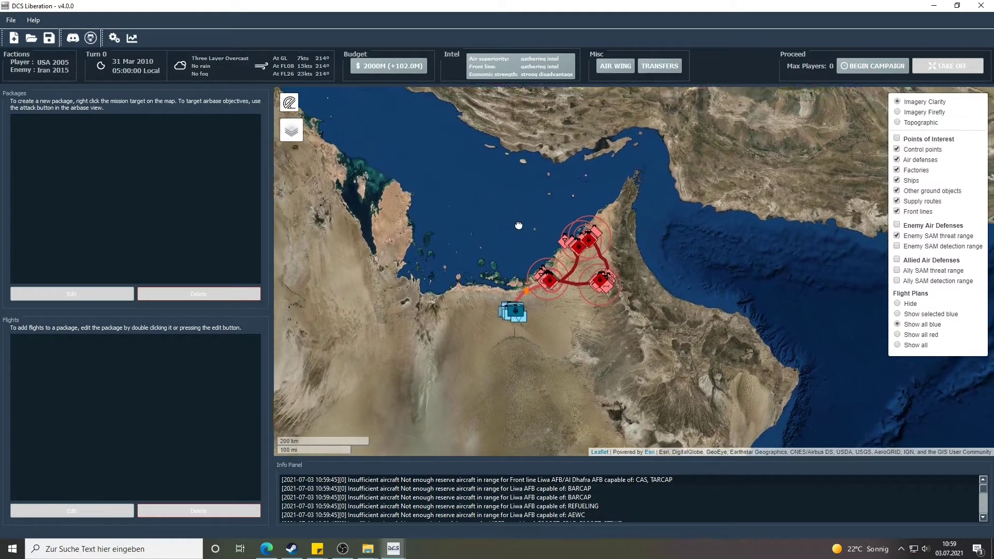
{"action": "scroll", "coordinate": [515, 310], "scroll_direction": "up", "scroll_amount": 4}
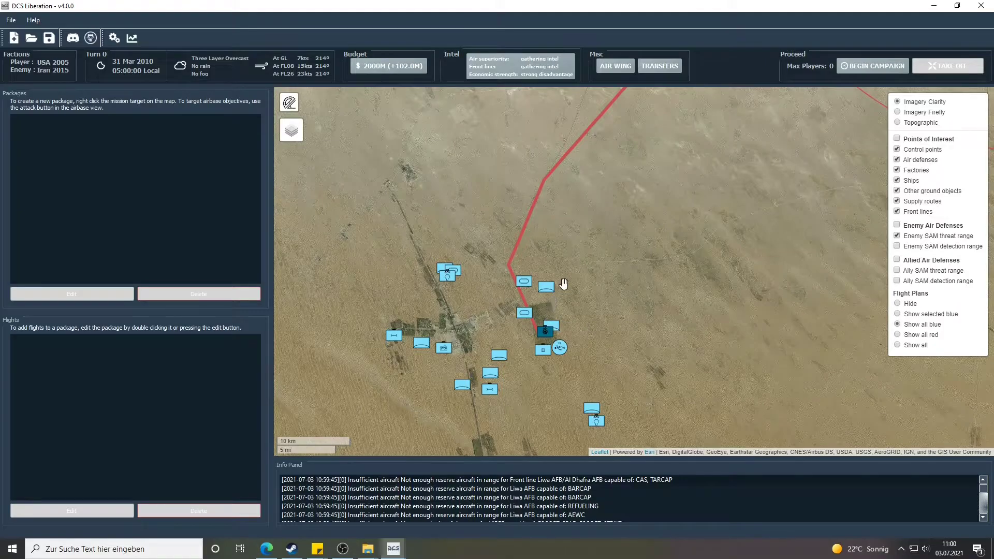
{"action": "left_click_drag", "start_coordinate": [562, 269], "coordinate": [565, 209]}
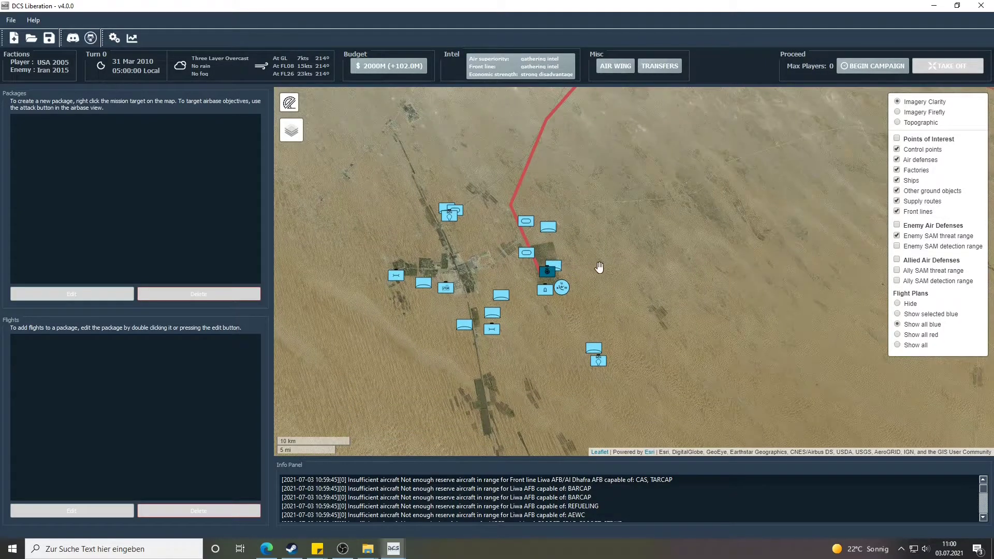
{"action": "left_click", "coordinate": [544, 273]}
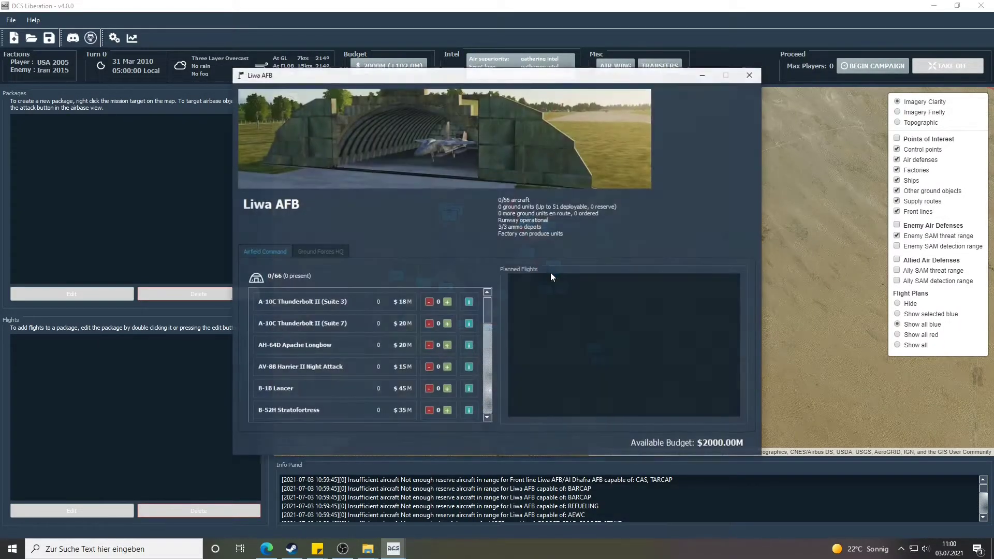
Order six F-15C Eagle and two F-14B Tomcat aircraft for Liwa AFB
{"action": "scroll", "coordinate": [446, 344], "scroll_direction": "down", "scroll_amount": 2}
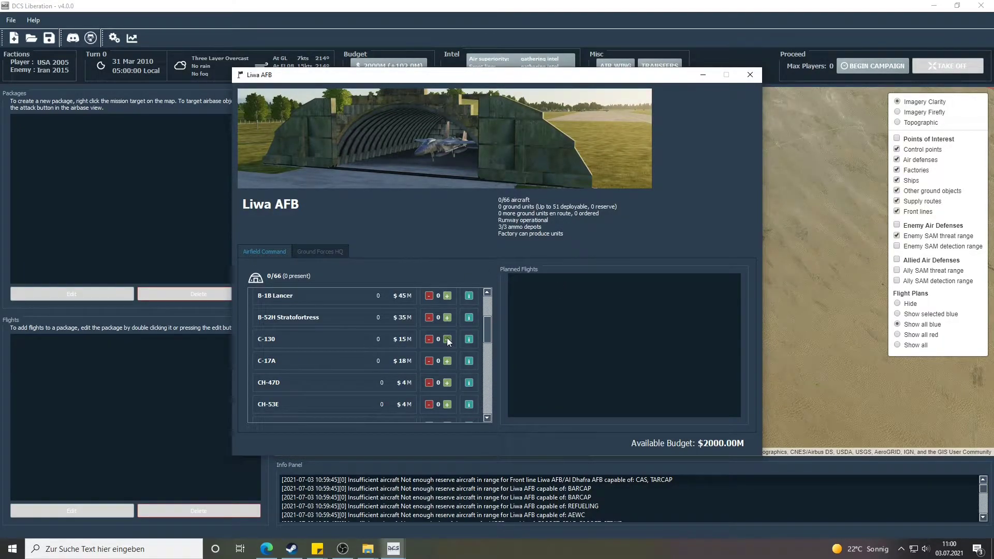
{"action": "scroll", "coordinate": [454, 360], "scroll_direction": "down", "scroll_amount": 2}
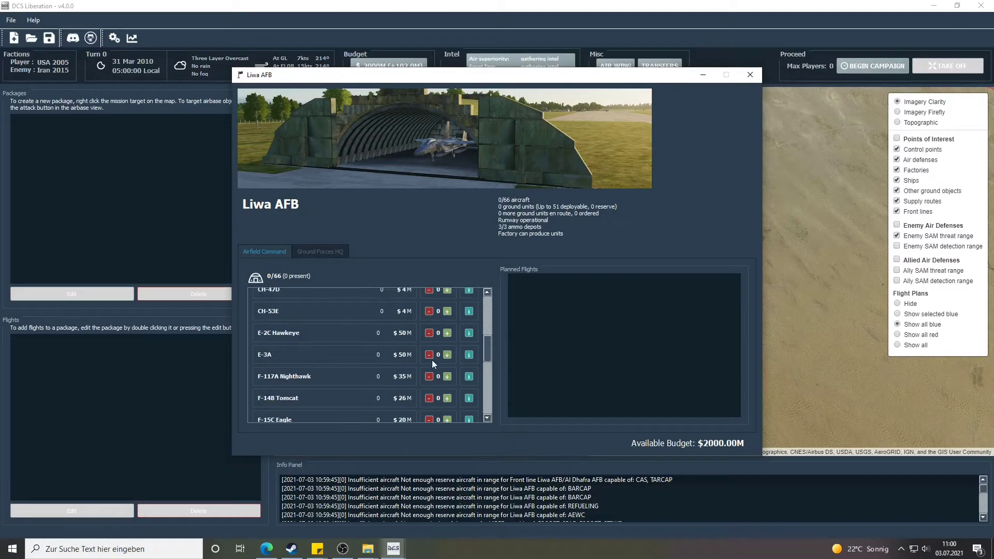
{"action": "scroll", "coordinate": [421, 369], "scroll_direction": "down", "scroll_amount": 2}
{"action": "left_click", "coordinate": [446, 357]}
{"action": "left_click", "coordinate": [447, 357]}
{"action": "left_click", "coordinate": [446, 357]}
{"action": "left_click", "coordinate": [447, 357]}
{"action": "left_click", "coordinate": [446, 357]}
{"action": "left_click", "coordinate": [446, 357]}
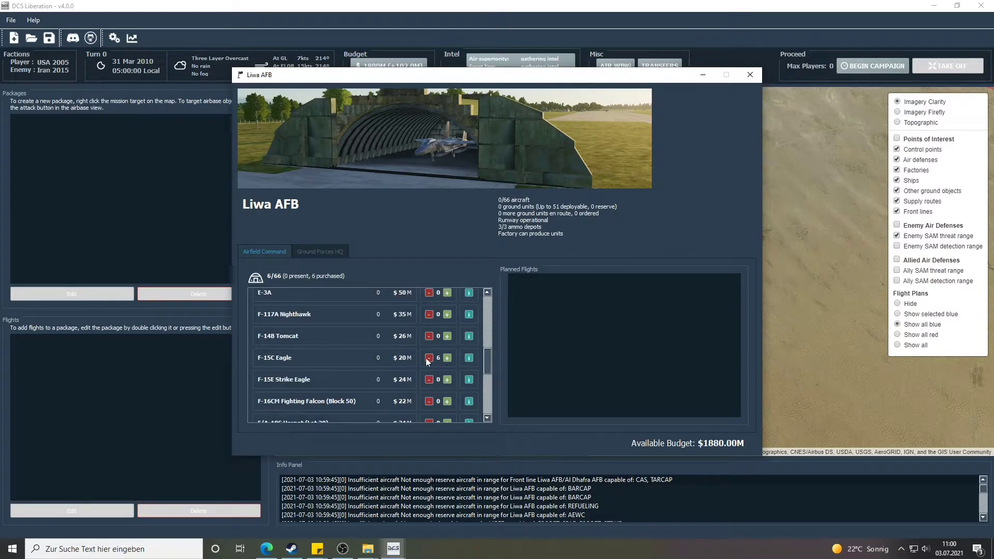
{"action": "left_click", "coordinate": [447, 336]}
{"action": "left_click", "coordinate": [447, 336]}
Order six F-16CM Fighting Falcon (Block 50) and four F/A-18C Hornet (Lot 20) aircraft for Liwa AFB
{"action": "scroll", "coordinate": [386, 341], "scroll_direction": "down", "scroll_amount": 1}
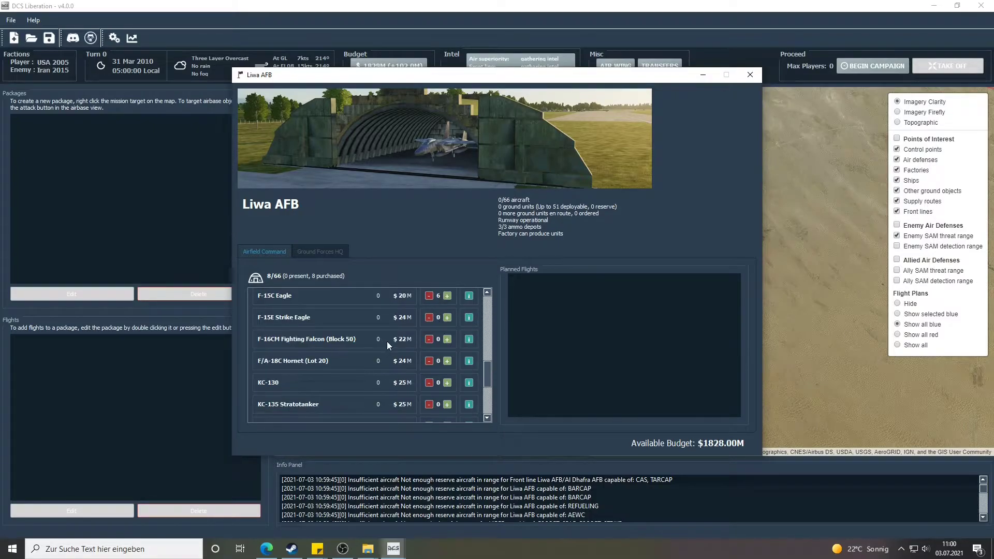
{"action": "left_click", "coordinate": [448, 339]}
{"action": "left_click", "coordinate": [448, 339]}
{"action": "left_click", "coordinate": [448, 339]}
{"action": "left_click", "coordinate": [448, 339]}
{"action": "left_click", "coordinate": [448, 340]}
{"action": "left_click", "coordinate": [447, 339]}
{"action": "left_click", "coordinate": [448, 361]}
{"action": "left_click", "coordinate": [447, 360]}
{"action": "left_click", "coordinate": [448, 361]}
{"action": "left_click", "coordinate": [447, 361]}
Order one KC-130, one KC-135 Stratotanker, one KC-135 Stratotanker MPRS and one E-3A for Liwa AFB
{"action": "scroll", "coordinate": [379, 358], "scroll_direction": "down", "scroll_amount": 1}
{"action": "left_click", "coordinate": [447, 351]}
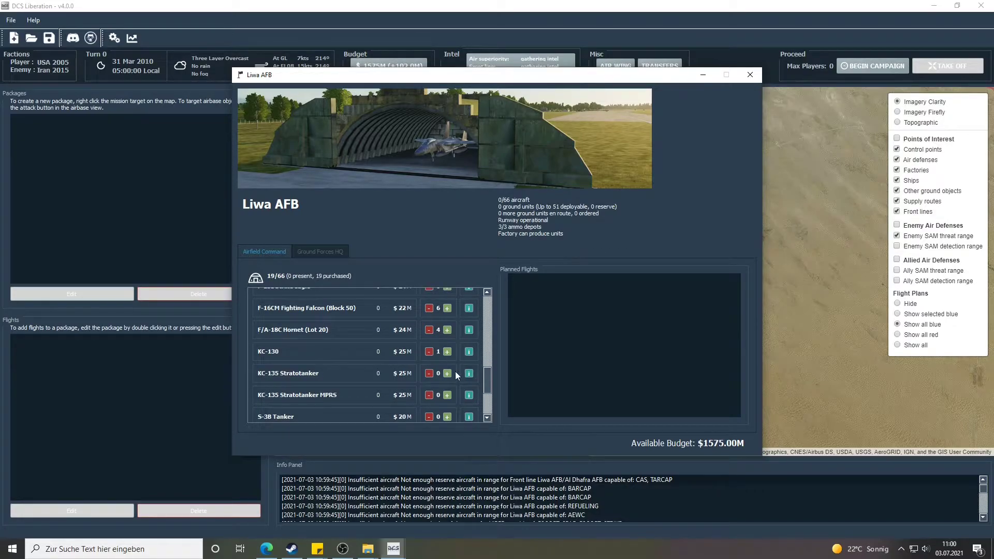
{"action": "left_click", "coordinate": [447, 373]}
{"action": "left_click", "coordinate": [447, 395]}
{"action": "scroll", "coordinate": [372, 393], "scroll_direction": "down", "scroll_amount": 2}
{"action": "scroll", "coordinate": [374, 389], "scroll_direction": "up", "scroll_amount": 4}
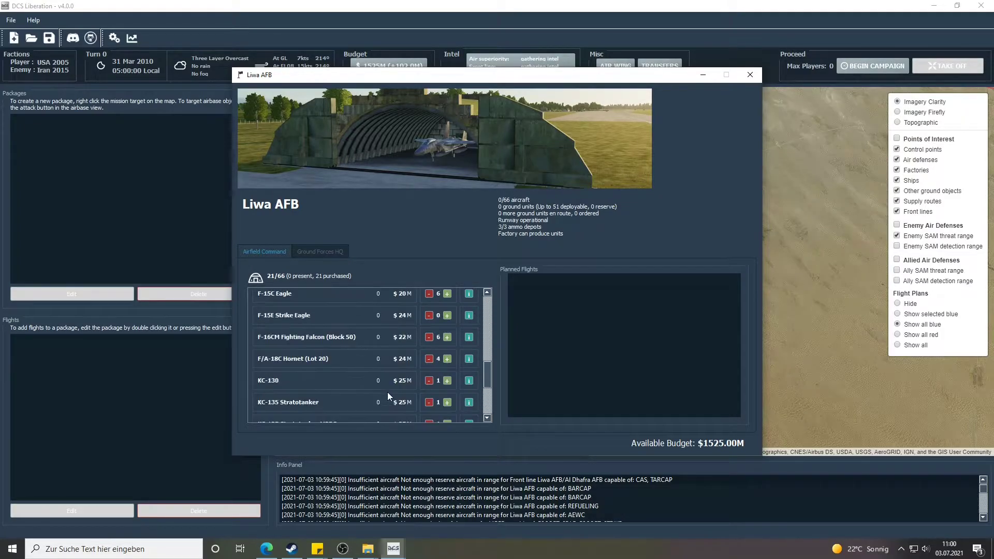
{"action": "scroll", "coordinate": [389, 383], "scroll_direction": "up", "scroll_amount": 1}
{"action": "left_click", "coordinate": [448, 322]}
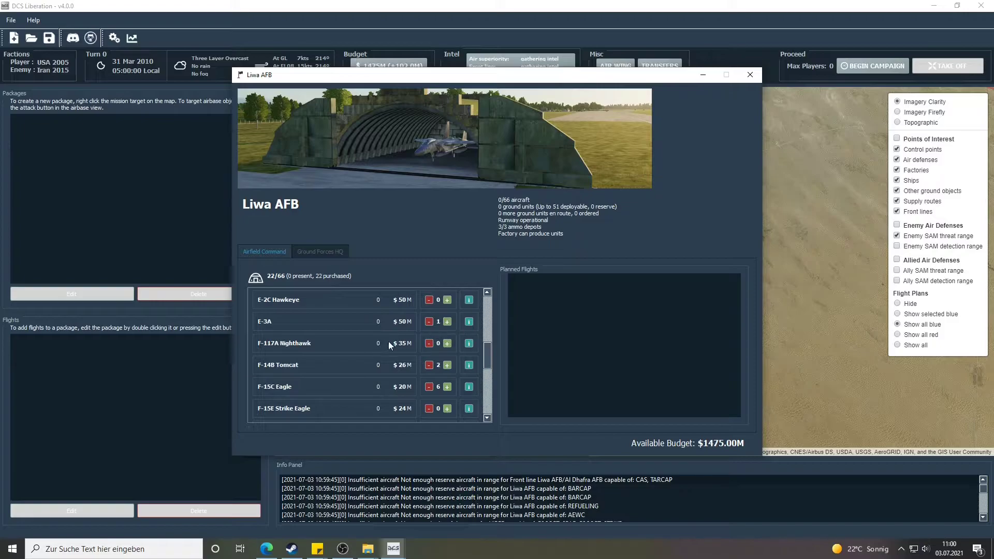
Order two B-52H Stratofortress and two B-1B Lancer bombers for Liwa AFB
{"action": "scroll", "coordinate": [359, 346], "scroll_direction": "up", "scroll_amount": 1}
{"action": "scroll", "coordinate": [372, 351], "scroll_direction": "up", "scroll_amount": 4}
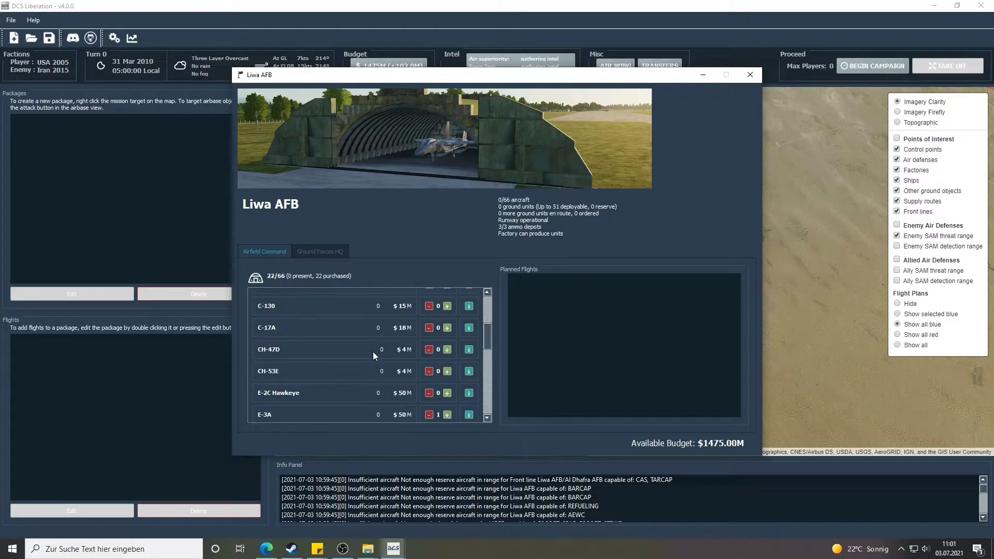
{"action": "left_click", "coordinate": [447, 347]}
{"action": "left_click", "coordinate": [447, 346]}
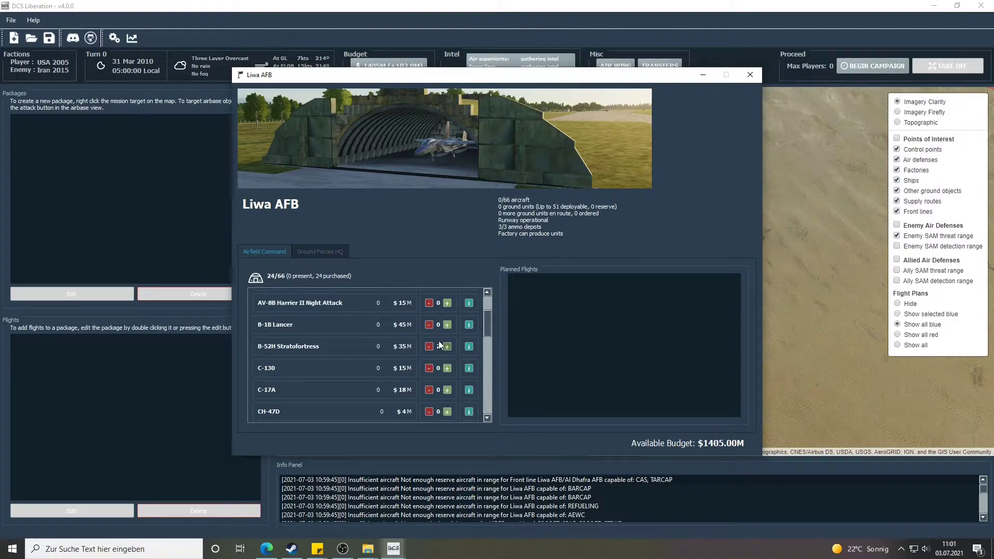
{"action": "left_click", "coordinate": [447, 324]}
{"action": "left_click", "coordinate": [447, 324]}
{"action": "scroll", "coordinate": [394, 331], "scroll_direction": "up", "scroll_amount": 2}
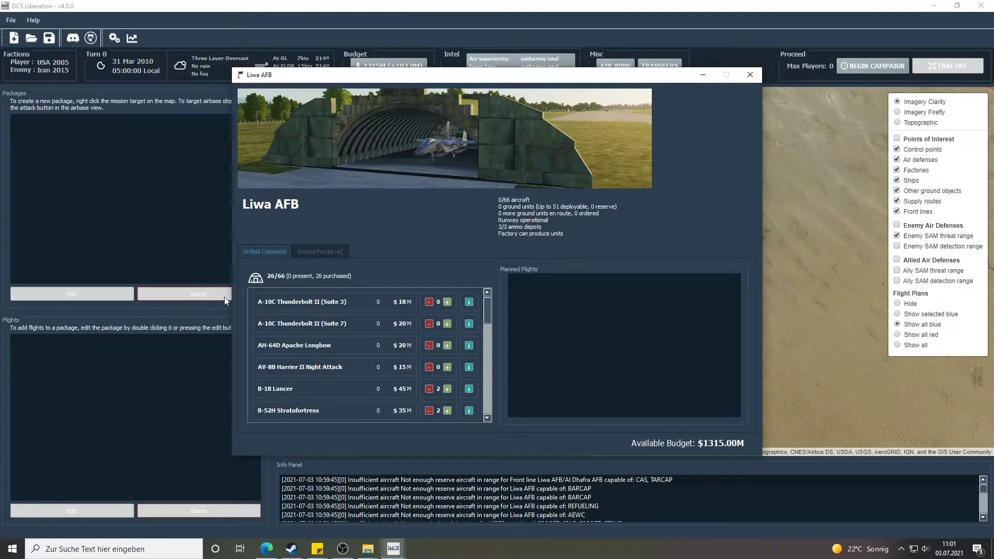
Switch to the Ground Forces HQ of Liwa AFB and order ten M2A2 Bradley vehicles
{"action": "left_click", "coordinate": [323, 250]}
{"action": "left_click", "coordinate": [285, 252]}
{"action": "left_click", "coordinate": [343, 252]}
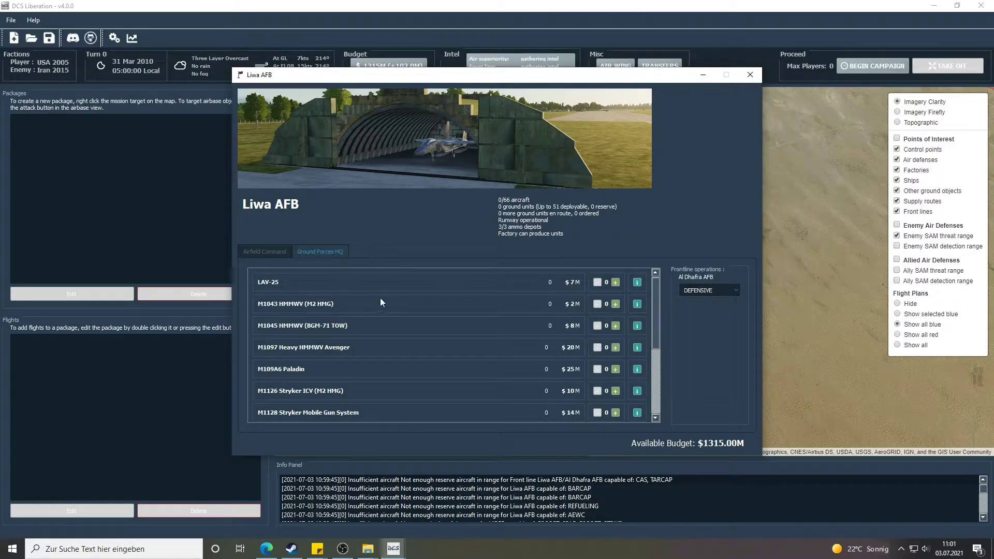
{"action": "scroll", "coordinate": [368, 305], "scroll_direction": "down", "scroll_amount": 2}
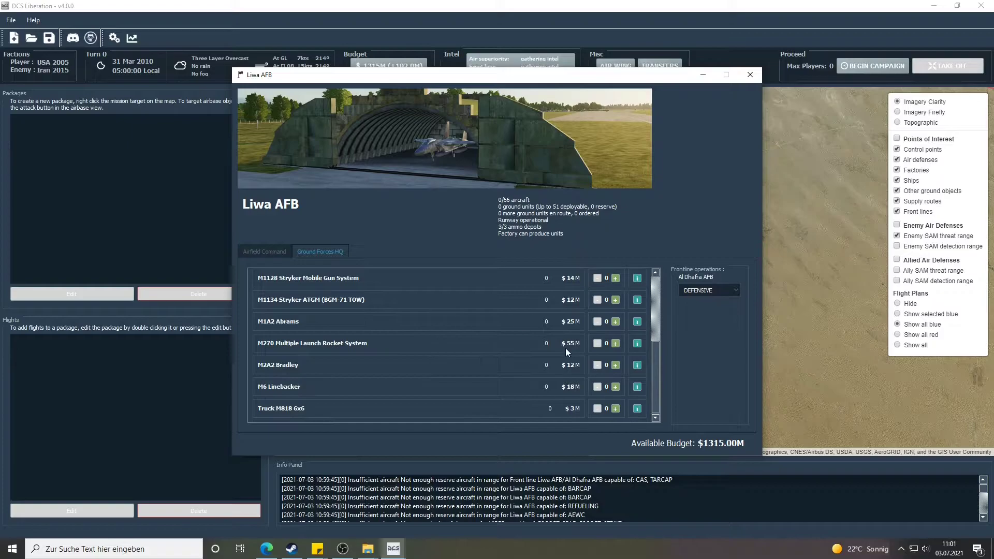
{"action": "double_click", "coordinate": [615, 364]}
{"action": "left_click", "coordinate": [616, 365]}
{"action": "double_click", "coordinate": [615, 365]}
{"action": "left_click", "coordinate": [615, 365]}
{"action": "double_click", "coordinate": [615, 365]}
{"action": "double_click", "coordinate": [615, 365]}
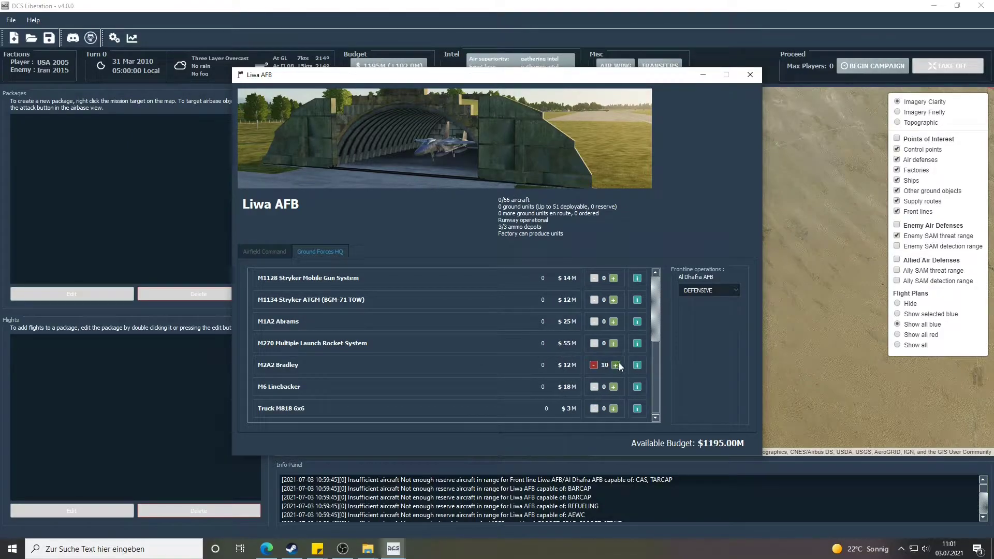
Order ten M1A2 Abrams tanks for the Liwa AFB ground forces
{"action": "double_click", "coordinate": [613, 321]}
{"action": "double_click", "coordinate": [613, 322]}
{"action": "left_click", "coordinate": [613, 322]}
{"action": "double_click", "coordinate": [613, 322]}
{"action": "double_click", "coordinate": [612, 322]}
{"action": "left_click", "coordinate": [613, 322]}
Order ten M109A6 Paladin artillery units for the Liwa AFB ground forces
{"action": "scroll", "coordinate": [613, 321], "scroll_direction": "up", "scroll_amount": 1}
{"action": "double_click", "coordinate": [613, 297]}
{"action": "double_click", "coordinate": [613, 296]}
{"action": "left_click", "coordinate": [612, 296]}
{"action": "left_click", "coordinate": [613, 296]}
{"action": "left_click", "coordinate": [613, 297]}
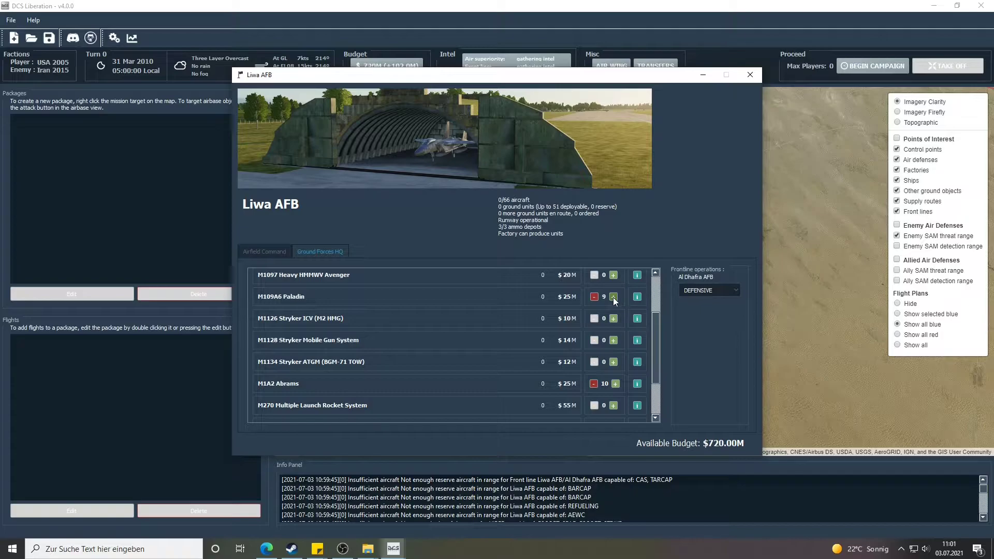
{"action": "left_click", "coordinate": [613, 297]}
{"action": "scroll", "coordinate": [564, 340], "scroll_direction": "up", "scroll_amount": 3}
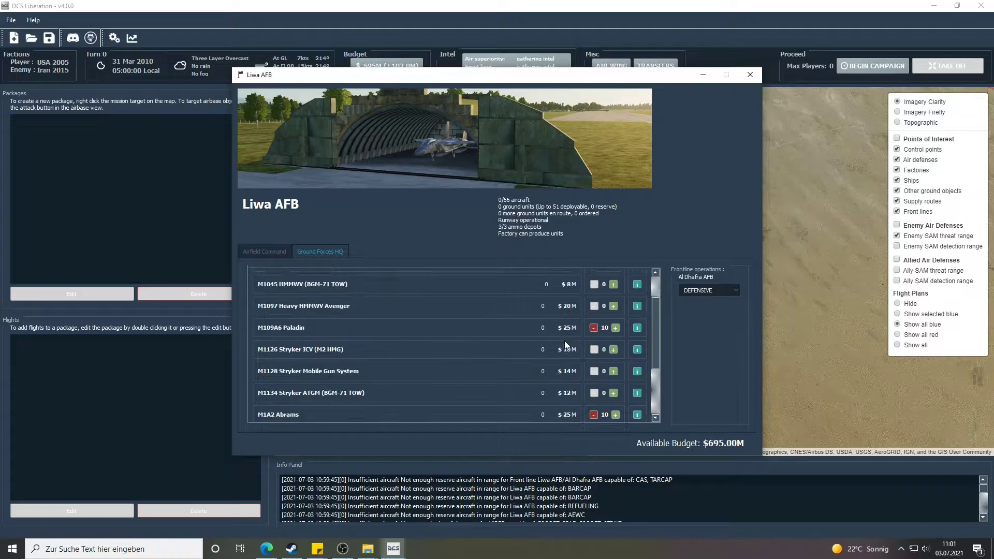
Review the available frontline operation stances towards Al Dhafra AFB and keep DEFENSIVE selected
{"action": "left_click", "coordinate": [719, 289]}
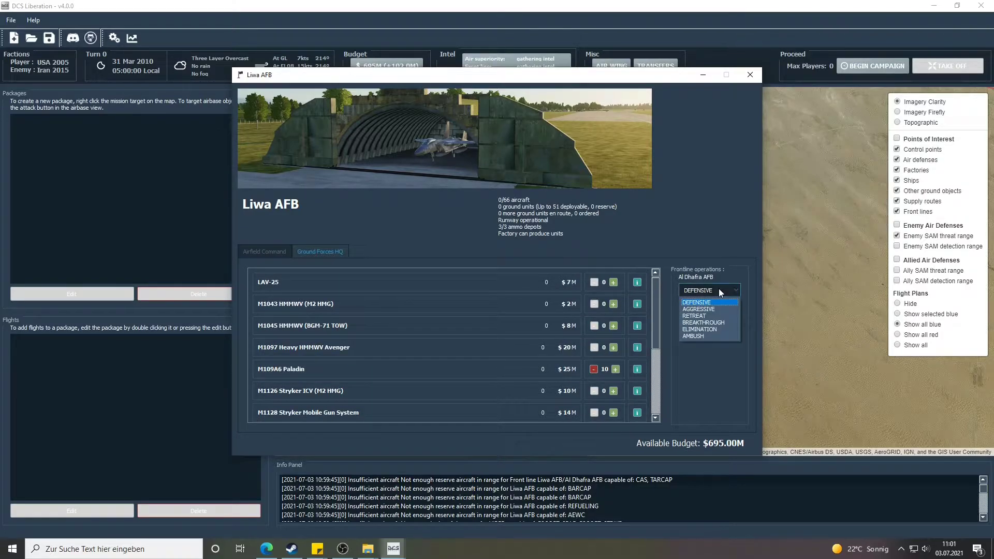
{"action": "left_click", "coordinate": [718, 288]}
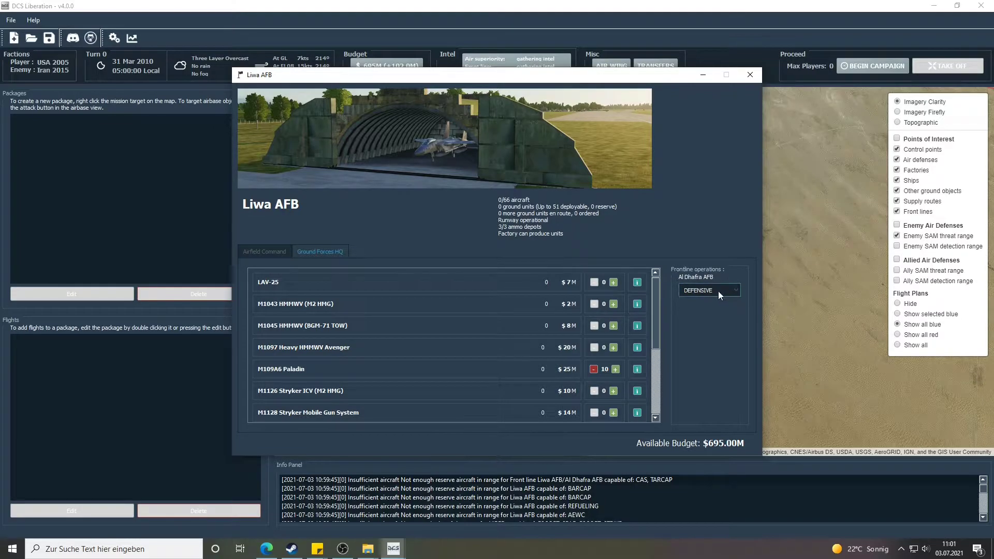
{"action": "left_click", "coordinate": [719, 291]}
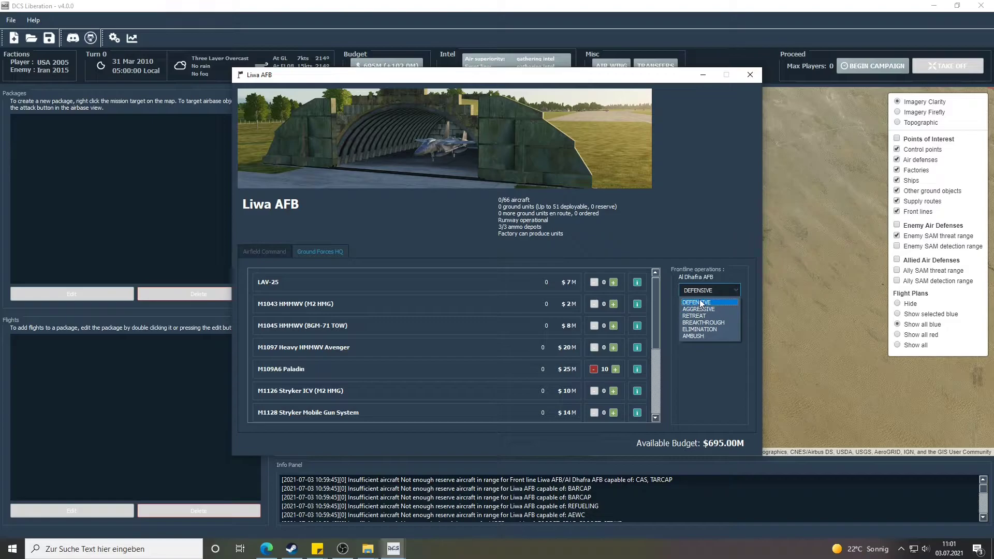
{"action": "left_click", "coordinate": [700, 303]}
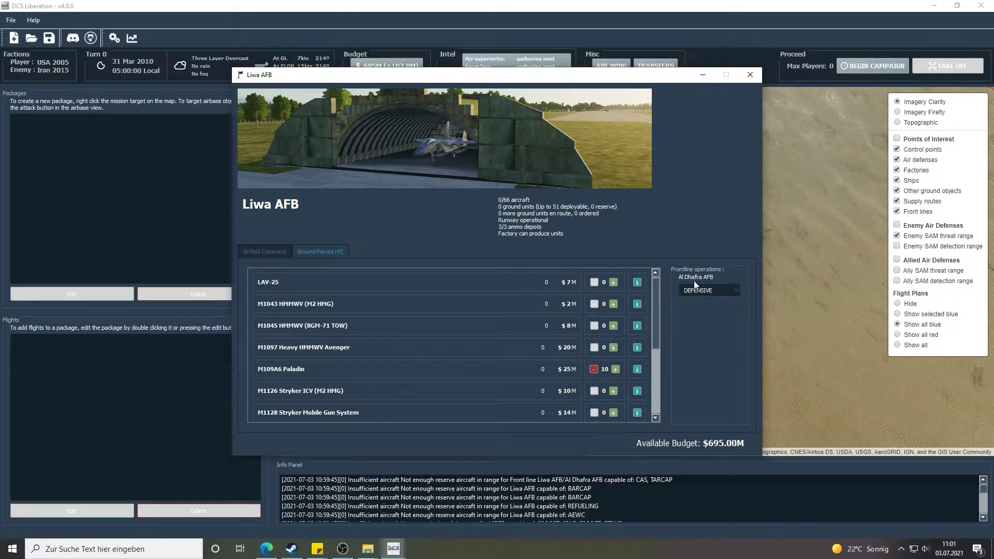
{"action": "left_click", "coordinate": [734, 290]}
{"action": "left_click", "coordinate": [734, 287]}
{"action": "left_click", "coordinate": [734, 290]}
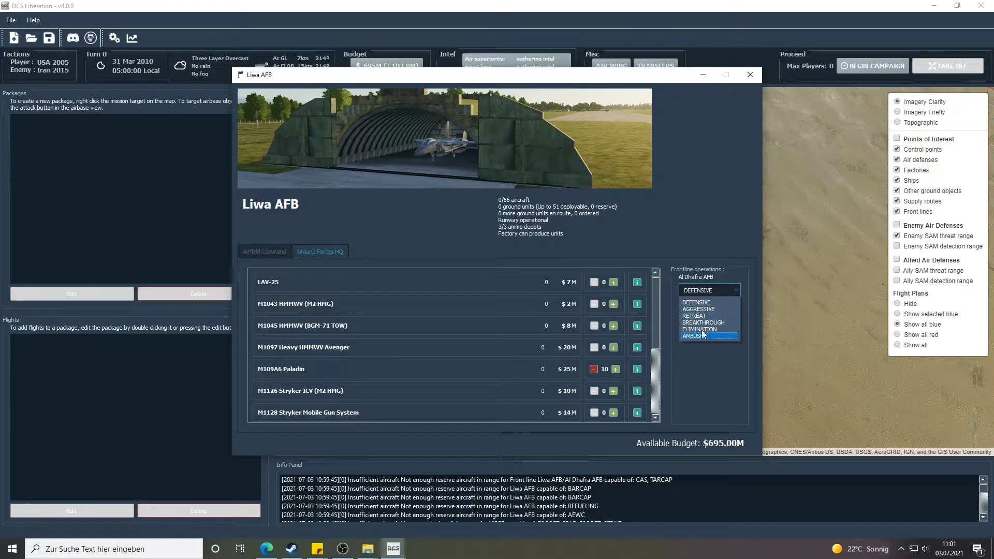
{"action": "left_click", "coordinate": [708, 304]}
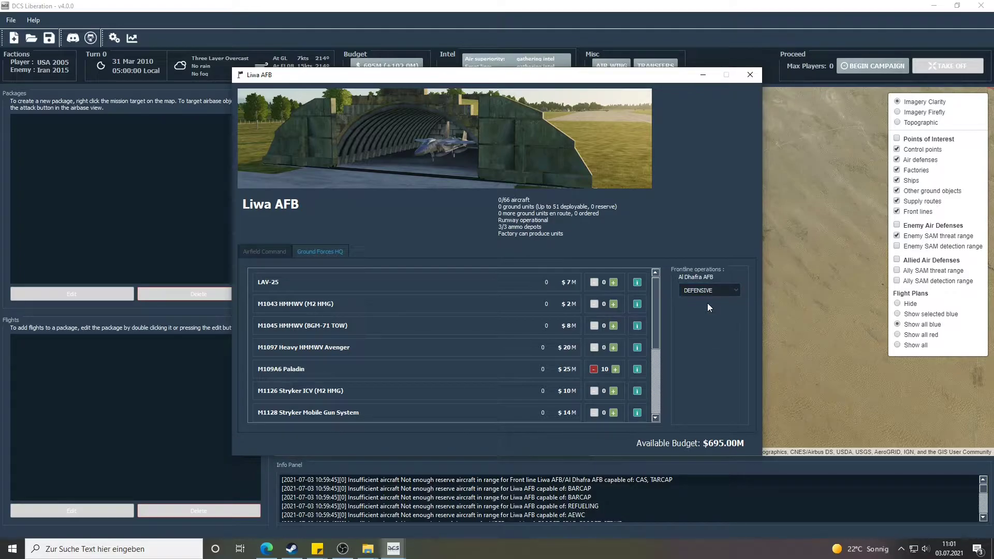
{"action": "left_click", "coordinate": [714, 289]}
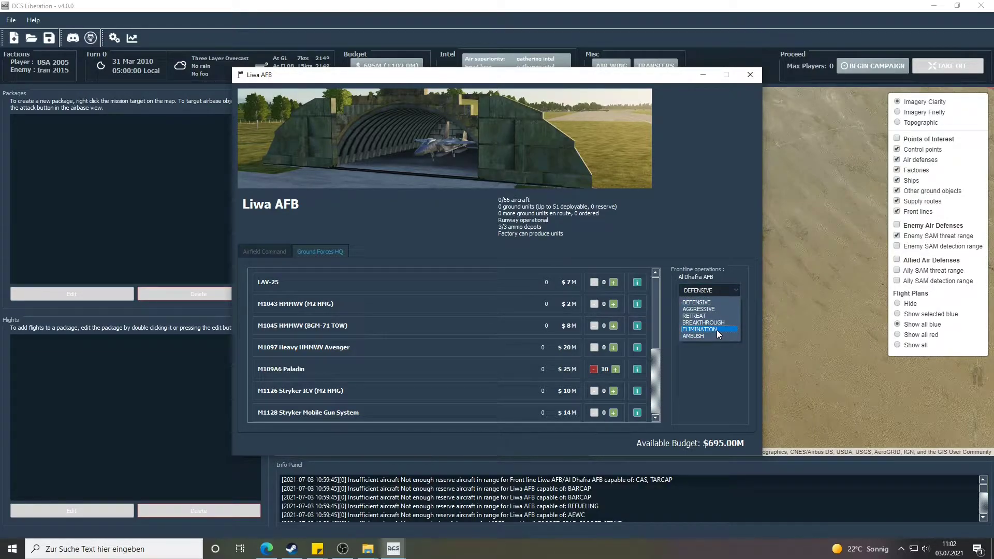
{"action": "left_click", "coordinate": [687, 358]}
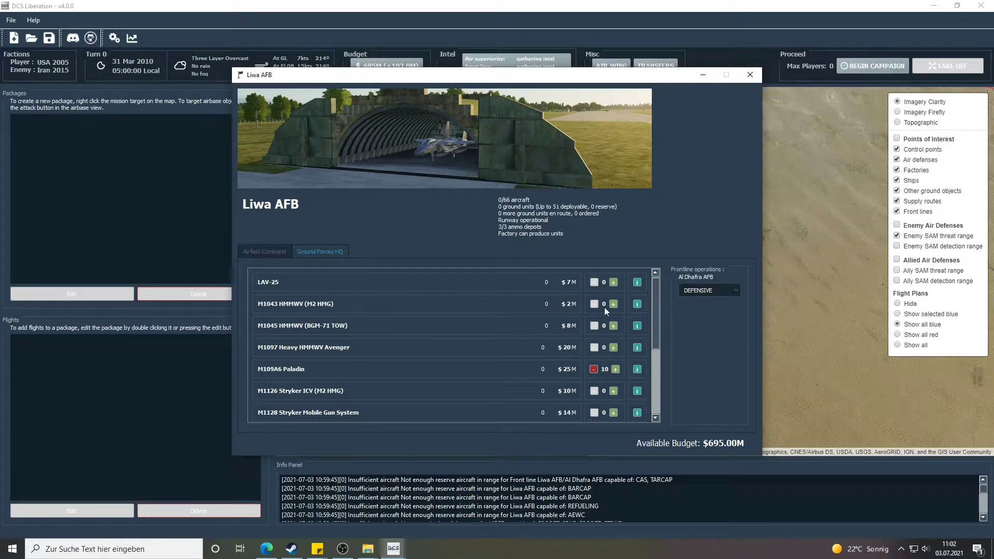
Close the Liwa AFB window after checking its aircraft orders, and begin the campaign
{"action": "left_click", "coordinate": [263, 251]}
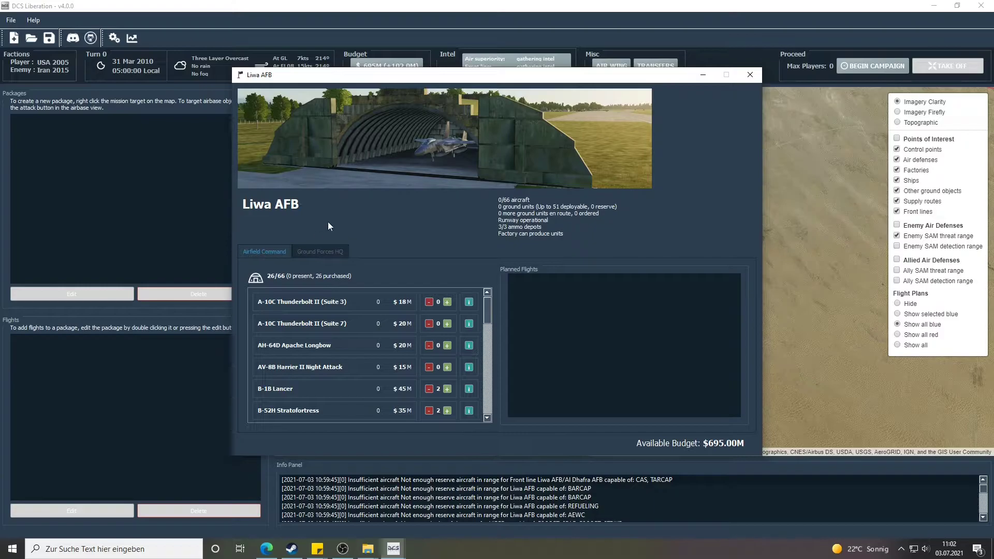
{"action": "left_click", "coordinate": [749, 75]}
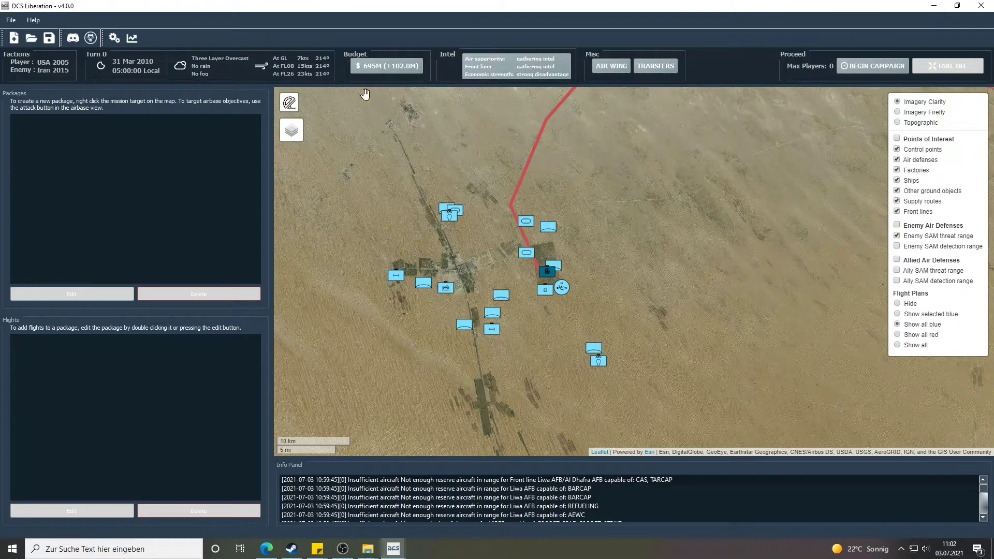
{"action": "left_click_drag", "start_coordinate": [612, 154], "coordinate": [542, 240]}
{"action": "scroll", "coordinate": [637, 156], "scroll_direction": "down", "scroll_amount": 2}
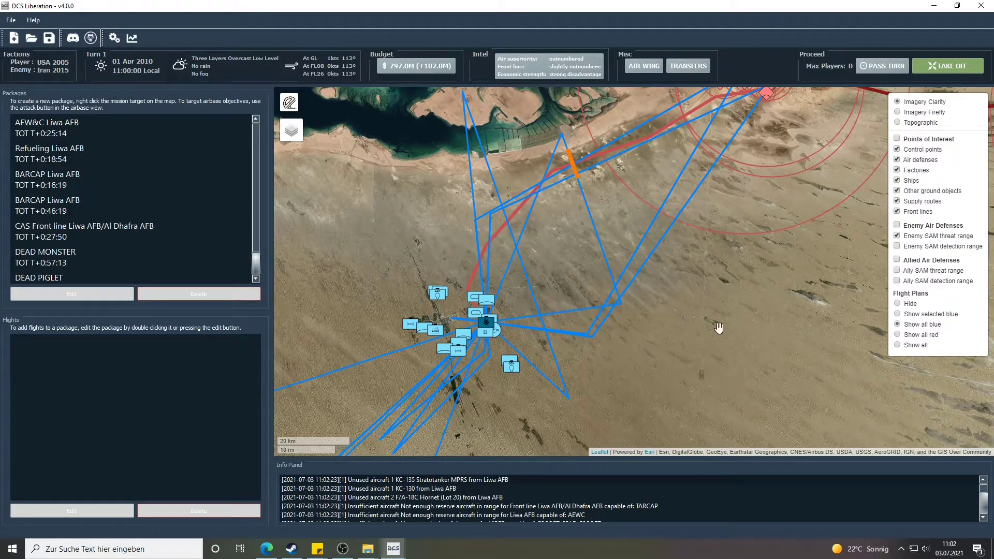
Examine the planned blue flight paths and the ground objects around Liwa AFB on the map
{"action": "left_click_drag", "start_coordinate": [552, 258], "coordinate": [594, 289]}
{"action": "scroll", "coordinate": [699, 167], "scroll_direction": "down", "scroll_amount": 1}
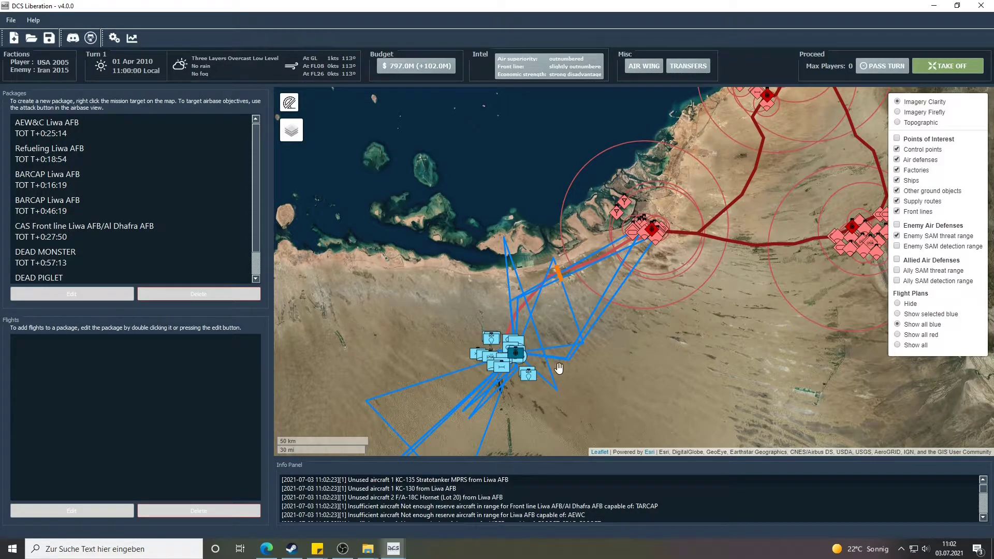
{"action": "scroll", "coordinate": [486, 371], "scroll_direction": "up", "scroll_amount": 2}
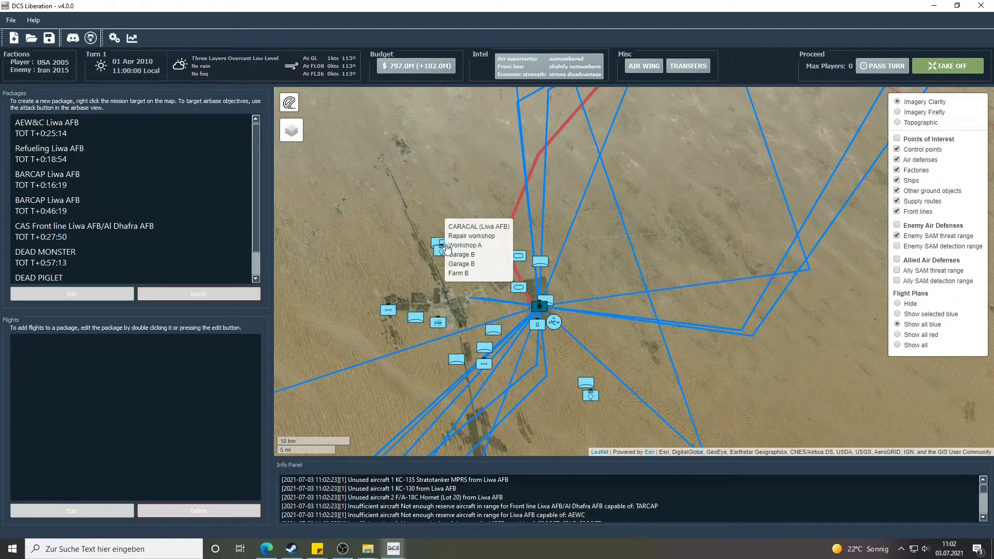
{"action": "scroll", "coordinate": [357, 309], "scroll_direction": "up", "scroll_amount": 1}
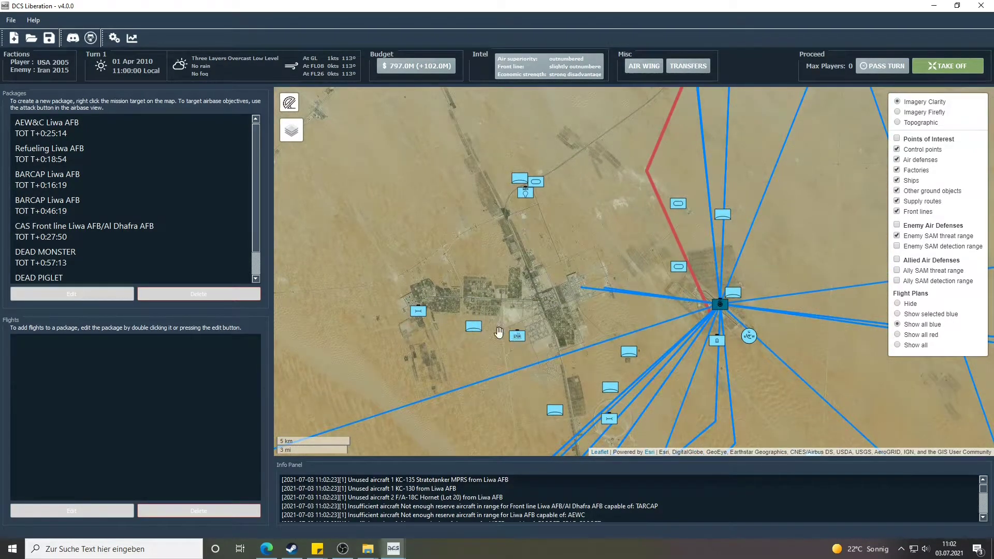
{"action": "left_click_drag", "start_coordinate": [632, 254], "coordinate": [590, 217]}
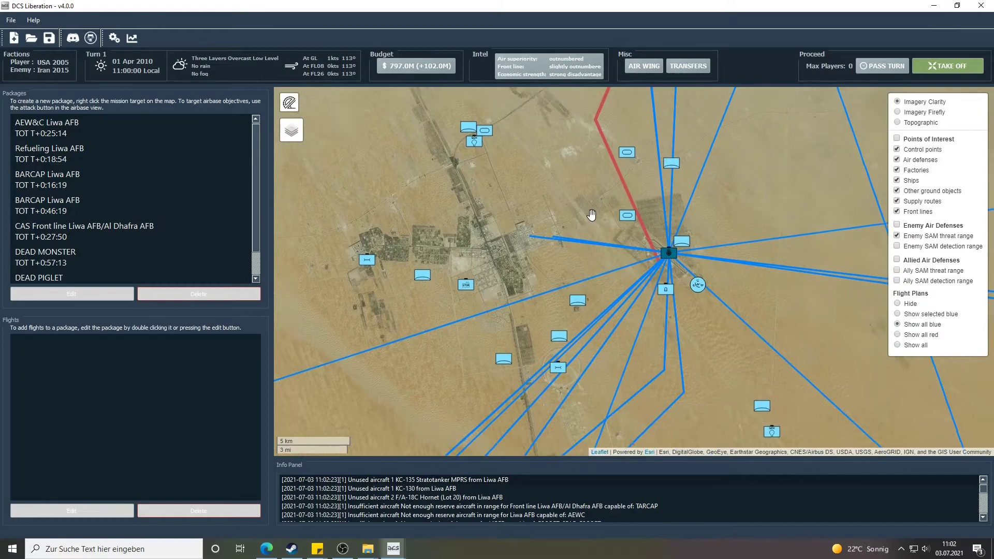
Switch the map background to Topographic and inspect the enemy air defenses and SAM threat ranges near Abu Dhabi
{"action": "left_click", "coordinate": [920, 114]}
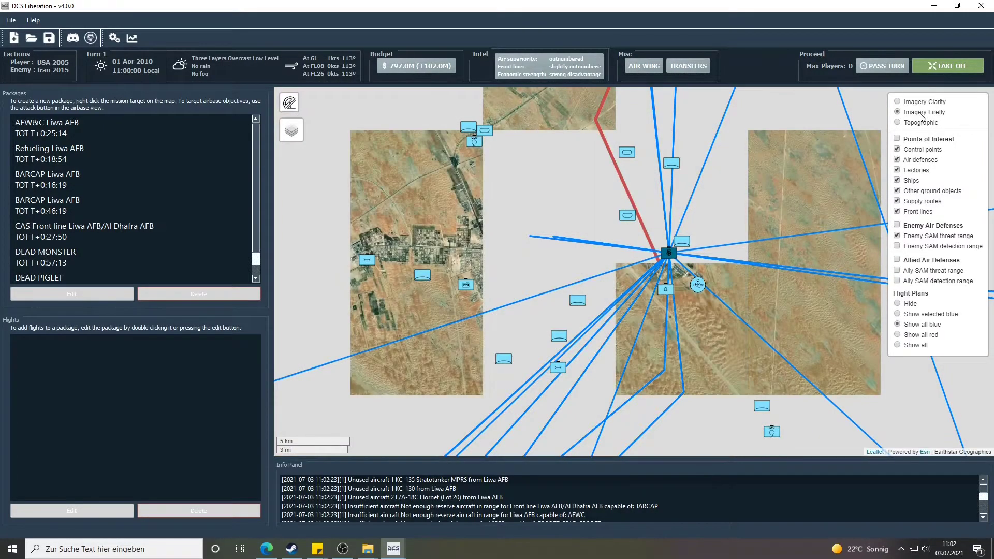
{"action": "left_click", "coordinate": [919, 123]}
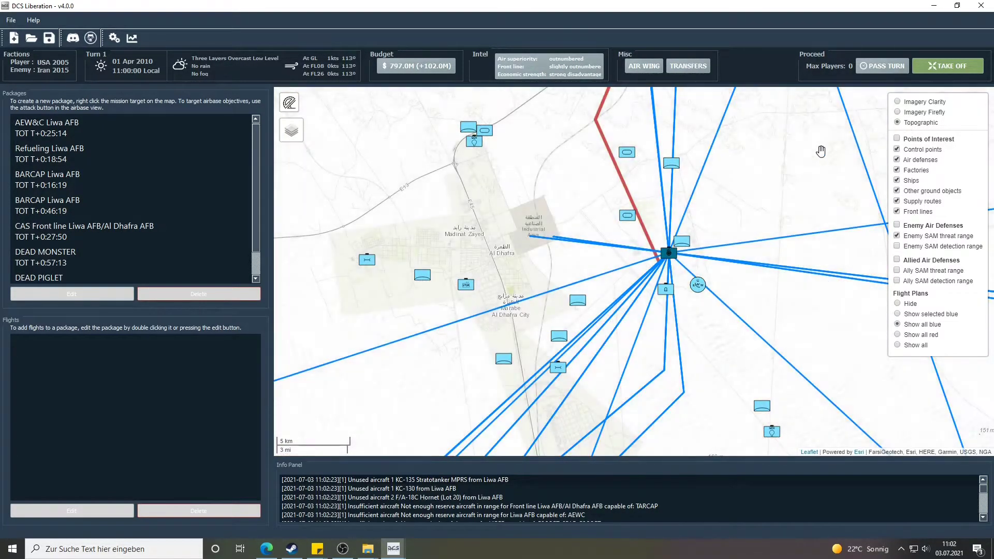
{"action": "scroll", "coordinate": [753, 202], "scroll_direction": "down", "scroll_amount": 1}
{"action": "scroll", "coordinate": [708, 213], "scroll_direction": "down", "scroll_amount": 1}
{"action": "left_click_drag", "start_coordinate": [708, 210], "coordinate": [532, 344]}
{"action": "left_click_drag", "start_coordinate": [715, 204], "coordinate": [522, 327]}
{"action": "mouse_move", "coordinate": [579, 311]}
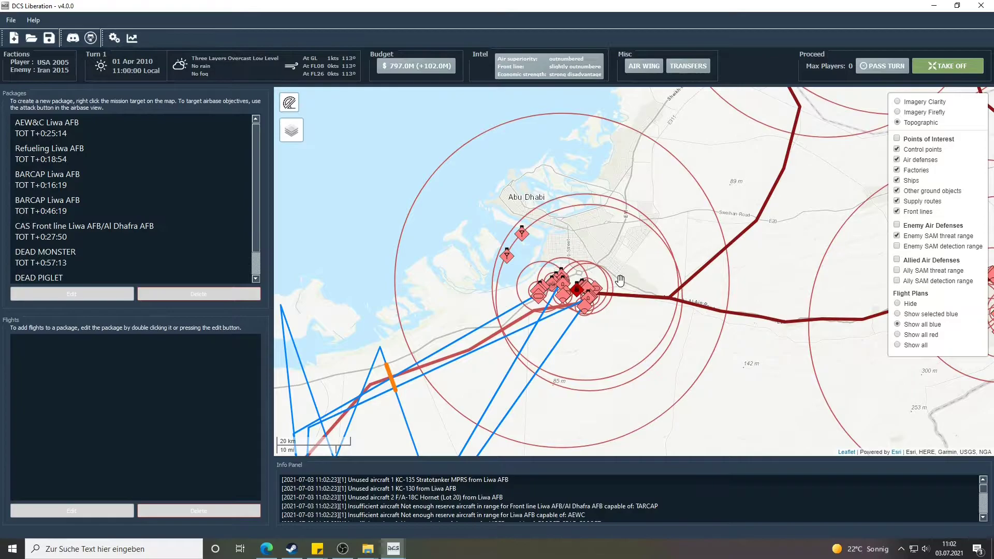
{"action": "scroll", "coordinate": [587, 290], "scroll_direction": "up", "scroll_amount": 2}
{"action": "scroll", "coordinate": [522, 233], "scroll_direction": "up", "scroll_amount": 1}
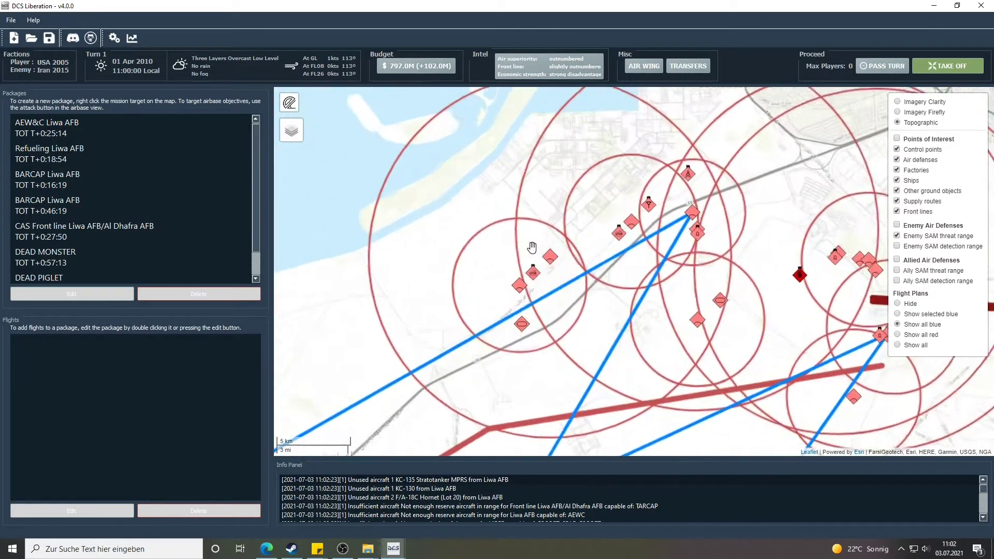
{"action": "mouse_move", "coordinate": [642, 222]}
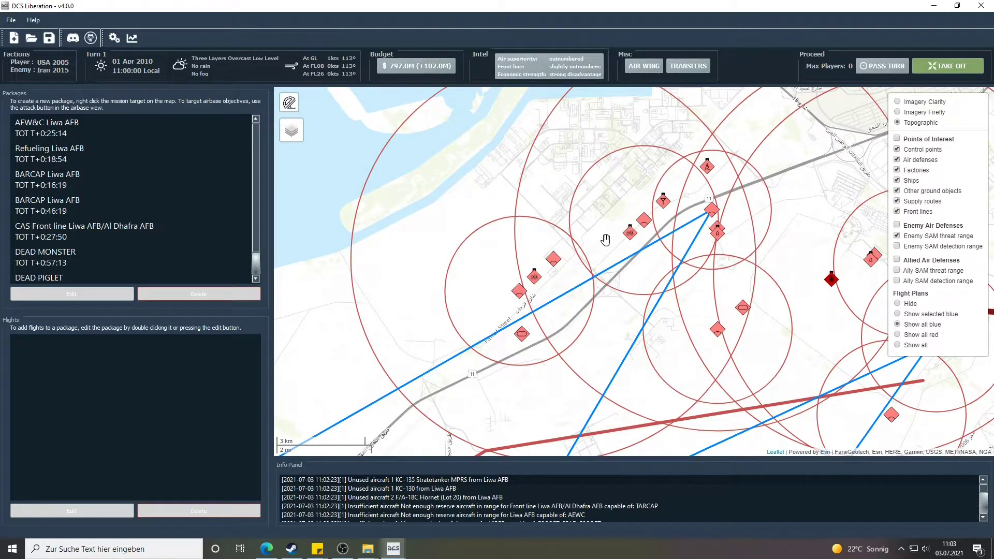
{"action": "scroll", "coordinate": [517, 382], "scroll_direction": "down", "scroll_amount": 1}
{"action": "left_click_drag", "start_coordinate": [517, 382], "coordinate": [668, 186]}
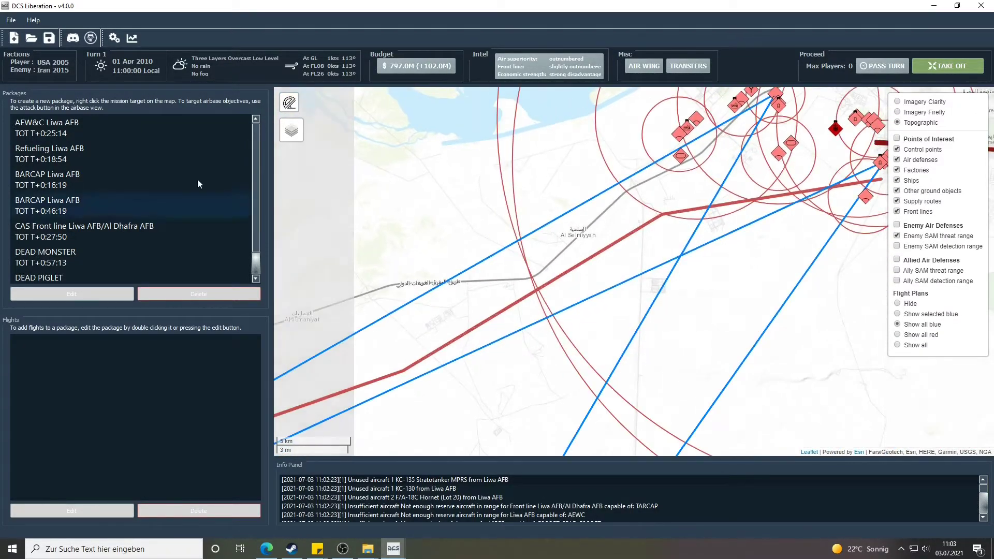
Review the flights assigned to the planned AEW&C, DEAD, CAS, BARCAP and Refueling packages
{"action": "left_click", "coordinate": [72, 132]}
{"action": "scroll", "coordinate": [92, 150], "scroll_direction": "down", "scroll_amount": 1}
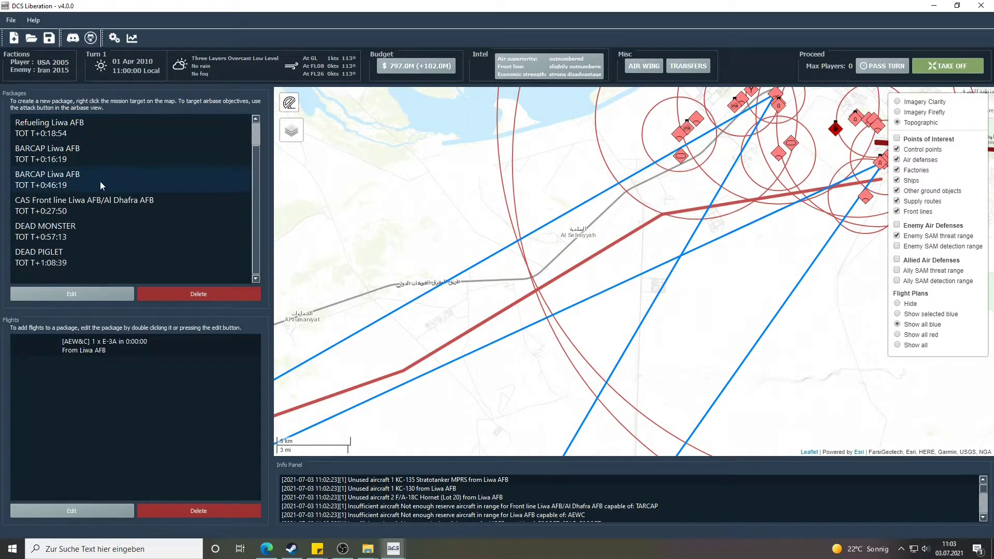
{"action": "left_click_drag", "start_coordinate": [417, 271], "coordinate": [466, 185]}
{"action": "left_click", "coordinate": [44, 258]}
{"action": "left_click", "coordinate": [61, 237]}
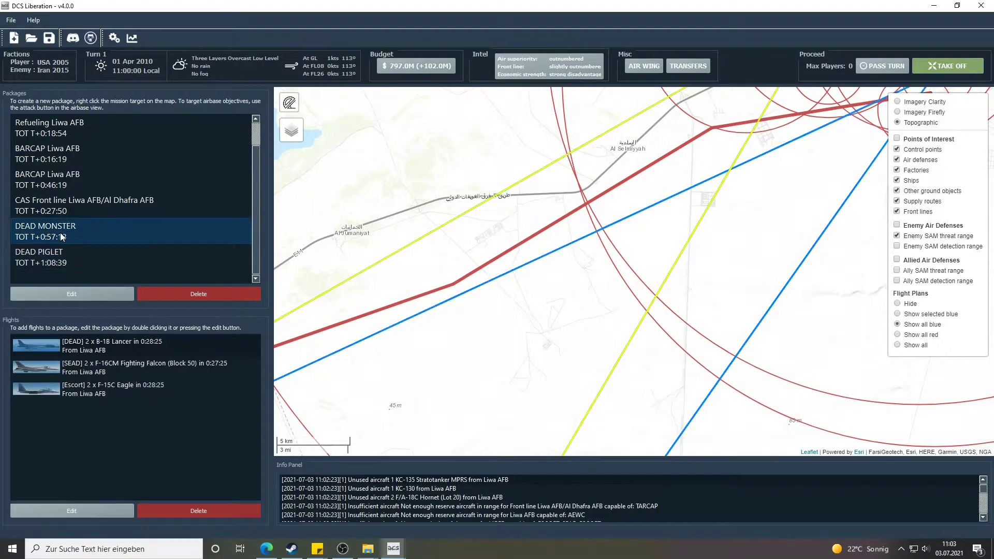
{"action": "left_click", "coordinate": [71, 209]}
{"action": "left_click", "coordinate": [80, 177]}
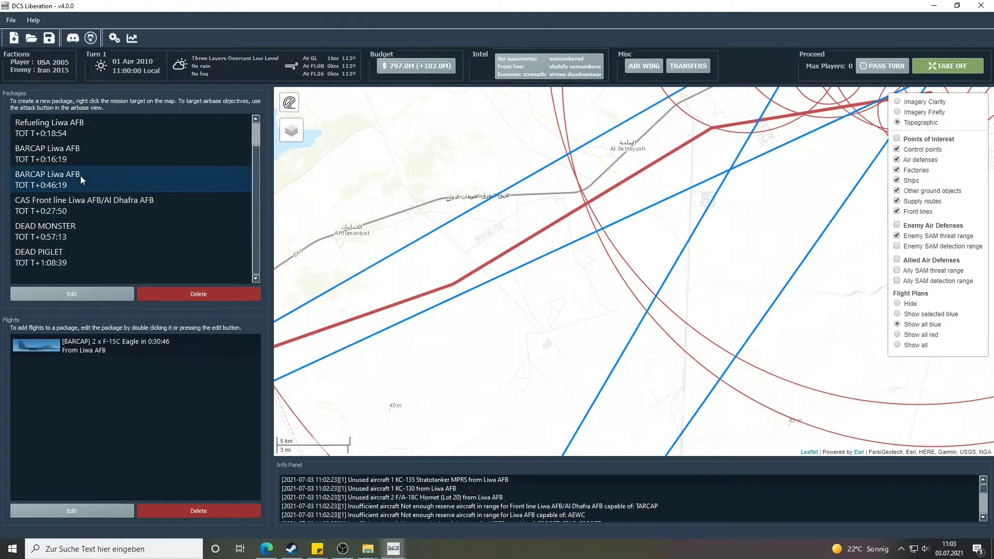
{"action": "left_click", "coordinate": [81, 146]}
{"action": "left_click", "coordinate": [80, 127]}
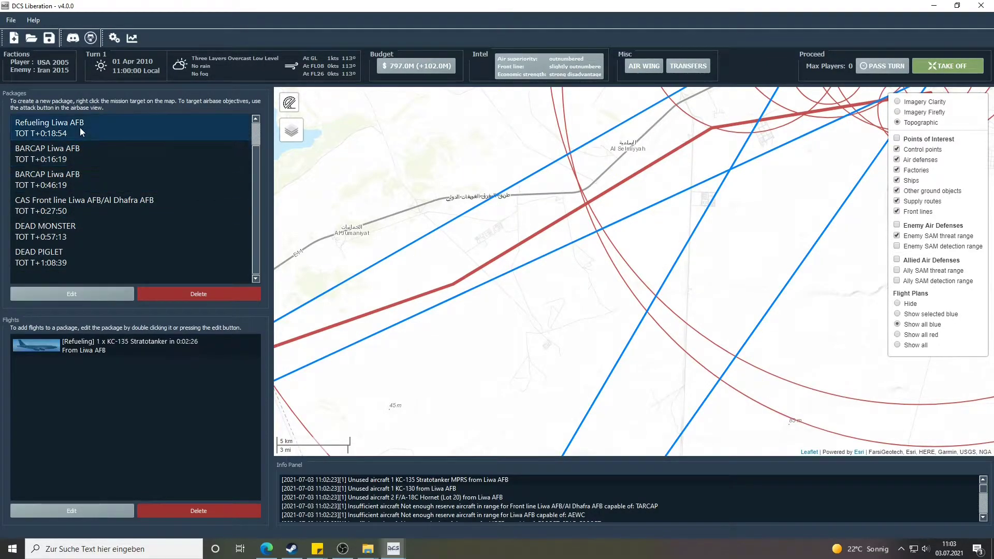
Move the racetrack start and end points of the F-14B Tomcat BARCAP package at T+0:16:19 to the east of Liwa AFB
{"action": "left_click", "coordinate": [79, 148]}
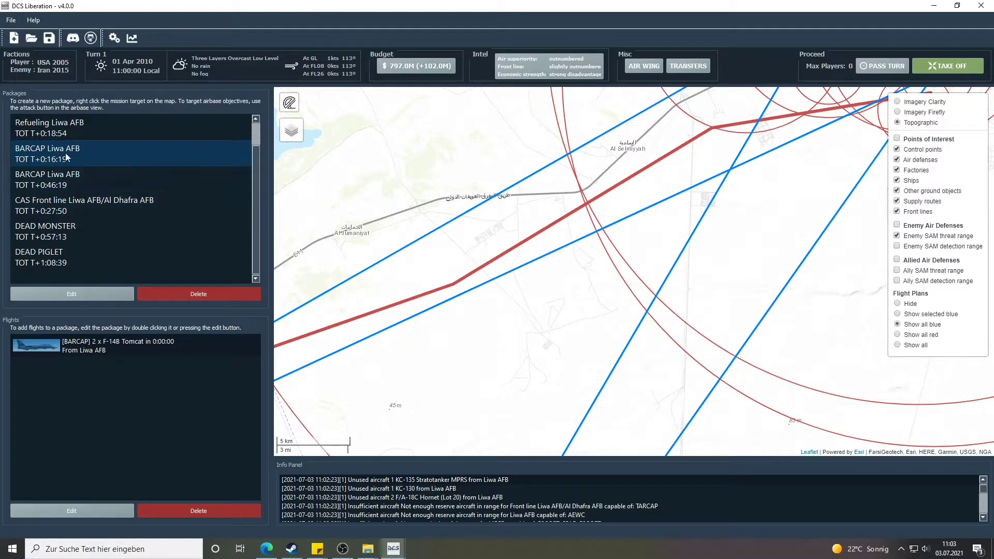
{"action": "scroll", "coordinate": [695, 137], "scroll_direction": "down", "scroll_amount": 1}
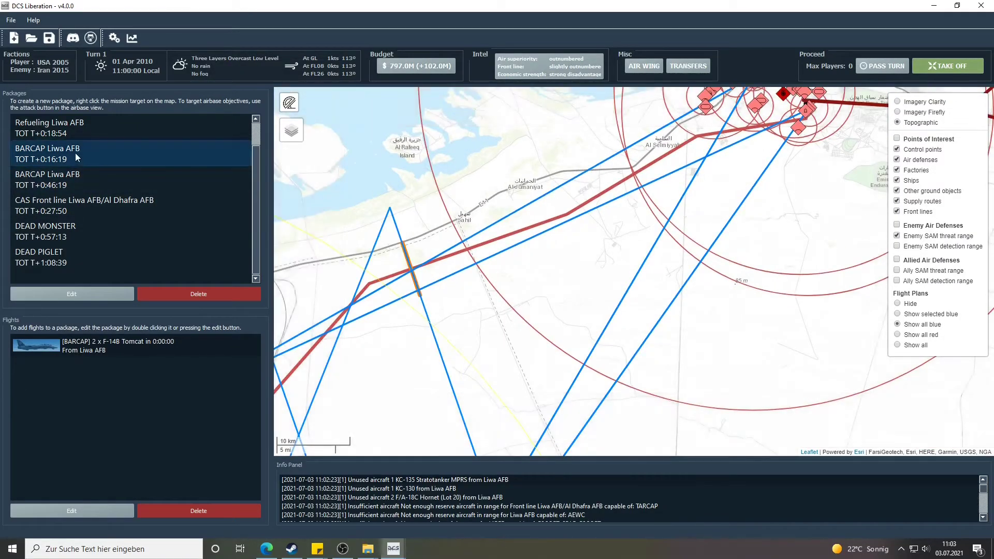
{"action": "left_click_drag", "start_coordinate": [548, 309], "coordinate": [595, 182]}
{"action": "scroll", "coordinate": [528, 204], "scroll_direction": "down", "scroll_amount": 1}
{"action": "left_click_drag", "start_coordinate": [442, 300], "coordinate": [623, 155]}
{"action": "left_click_drag", "start_coordinate": [506, 231], "coordinate": [488, 251]}
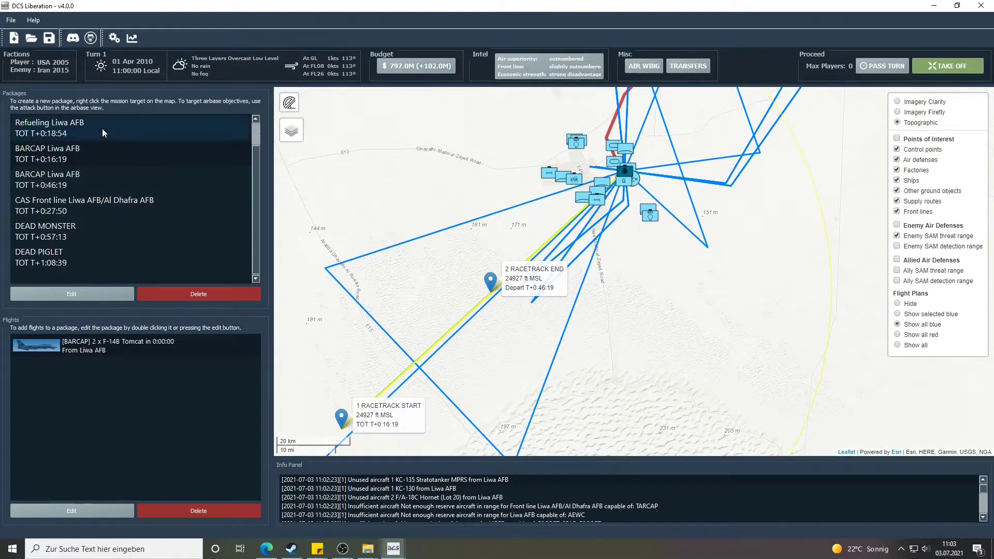
{"action": "scroll", "coordinate": [380, 274], "scroll_direction": "down", "scroll_amount": 1}
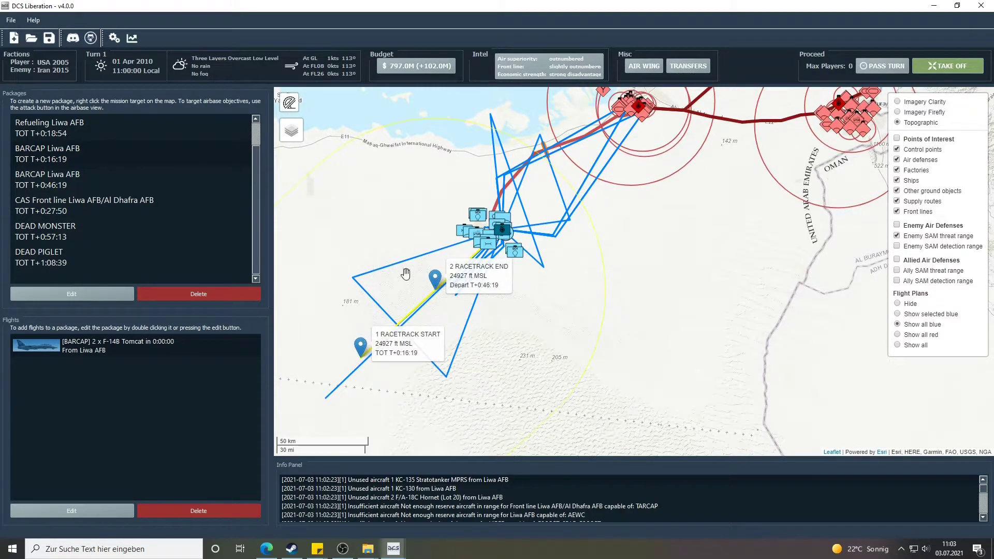
{"action": "mouse_move", "coordinate": [360, 356]}
{"action": "left_mouse_down"}
{"action": "mouse_move", "coordinate": [520, 324]}
{"action": "mouse_move", "coordinate": [594, 244]}
{"action": "left_mouse_up"}
{"action": "mouse_move", "coordinate": [443, 291]}
{"action": "left_mouse_down"}
{"action": "mouse_move", "coordinate": [549, 178]}
{"action": "mouse_move", "coordinate": [538, 171]}
{"action": "left_mouse_up"}
{"action": "mouse_move", "coordinate": [594, 234]}
{"action": "left_mouse_down"}
{"action": "mouse_move", "coordinate": [623, 207]}
{"action": "mouse_move", "coordinate": [632, 226]}
{"action": "mouse_move", "coordinate": [683, 249]}
{"action": "mouse_move", "coordinate": [663, 276]}
{"action": "left_mouse_up"}
{"action": "mouse_move", "coordinate": [542, 174]}
{"action": "left_mouse_down"}
{"action": "mouse_move", "coordinate": [702, 226]}
{"action": "mouse_move", "coordinate": [670, 205]}
{"action": "left_mouse_up"}
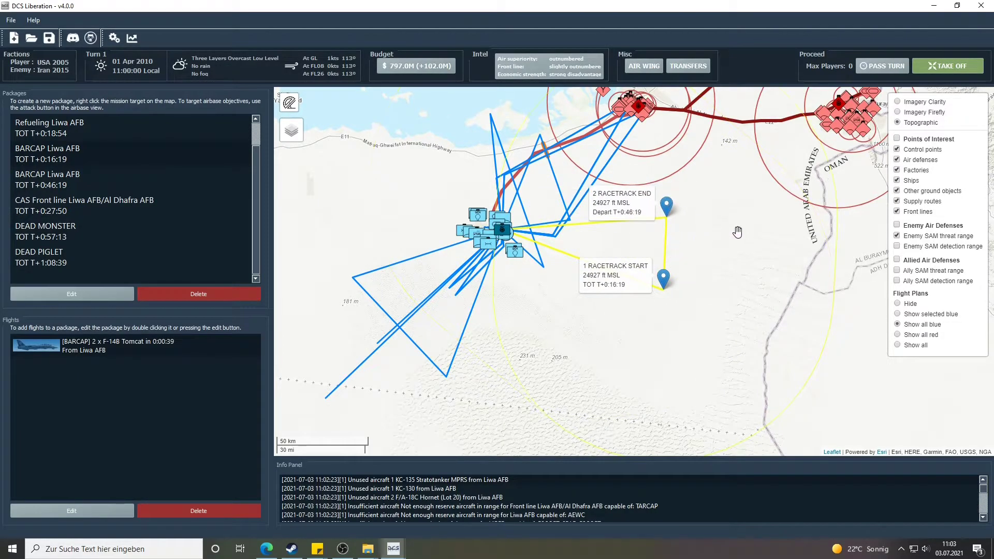
Fine-tune the positions of the BARCAP racetrack start and end points east of Liwa AFB
{"action": "left_click_drag", "start_coordinate": [712, 241], "coordinate": [632, 260]}
{"action": "scroll", "coordinate": [633, 260], "scroll_direction": "up", "scroll_amount": 1}
{"action": "scroll", "coordinate": [598, 267], "scroll_direction": "down", "scroll_amount": 1}
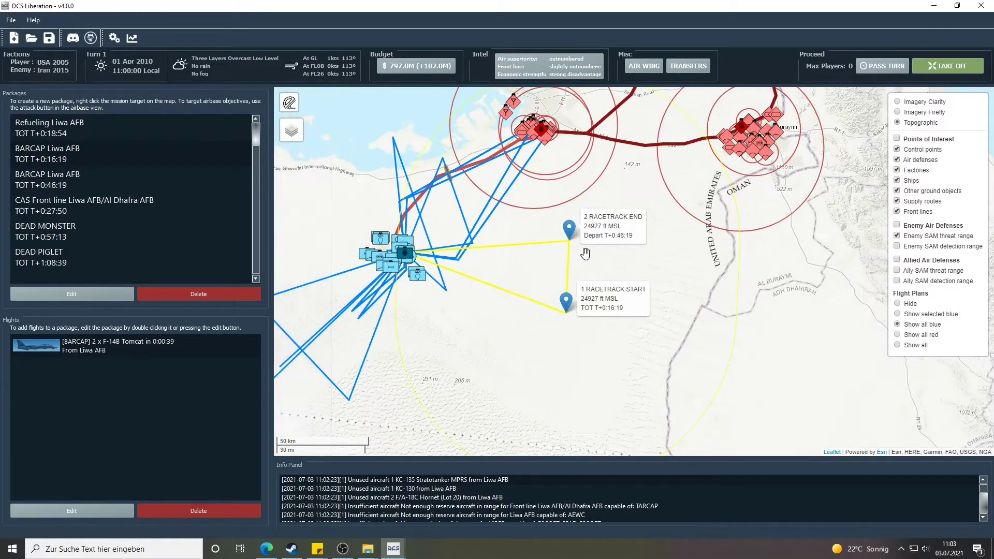
{"action": "mouse_move", "coordinate": [572, 231]}
{"action": "left_mouse_down"}
{"action": "mouse_move", "coordinate": [534, 231]}
{"action": "mouse_move", "coordinate": [621, 223]}
{"action": "mouse_move", "coordinate": [511, 231]}
{"action": "mouse_move", "coordinate": [570, 237]}
{"action": "left_mouse_up"}
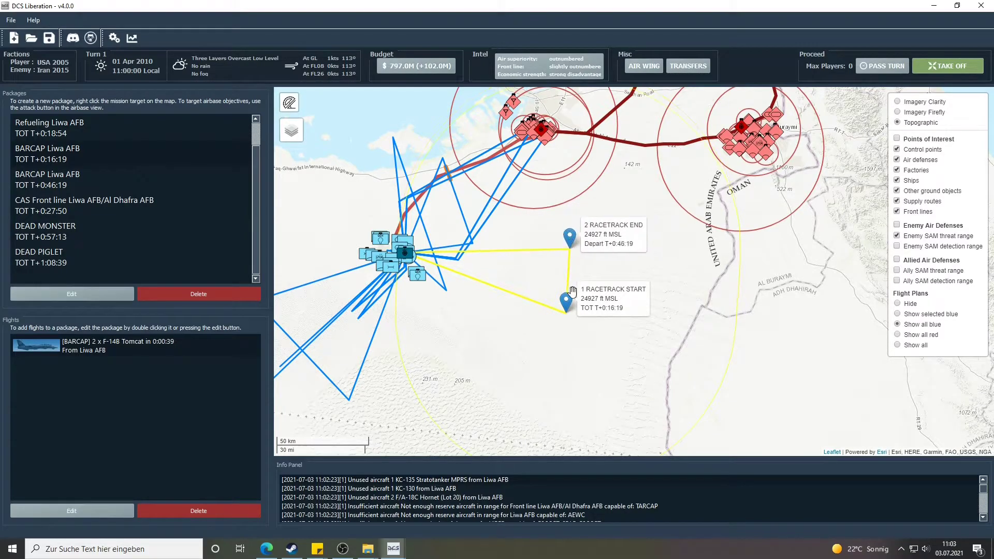
{"action": "left_click_drag", "start_coordinate": [566, 313], "coordinate": [570, 311]}
{"action": "mouse_move", "coordinate": [537, 265]}
{"action": "left_mouse_down"}
{"action": "mouse_move", "coordinate": [569, 284]}
{"action": "mouse_move", "coordinate": [612, 262]}
{"action": "mouse_move", "coordinate": [590, 257]}
{"action": "left_mouse_up"}
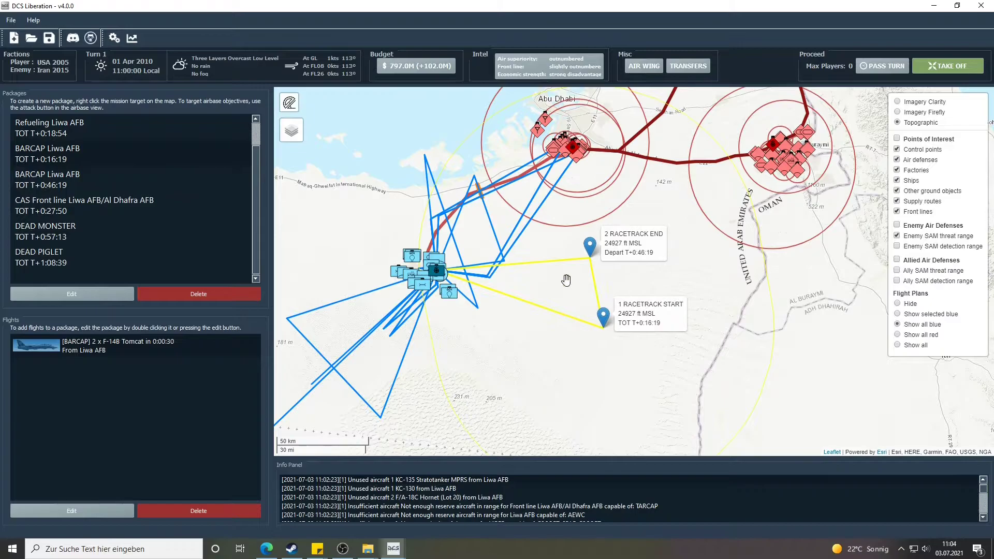
Assign the first pilot slot of the F-14B Tomcat BARCAP flight in the T+0:16:19 package to a player
{"action": "double_click", "coordinate": [113, 159]}
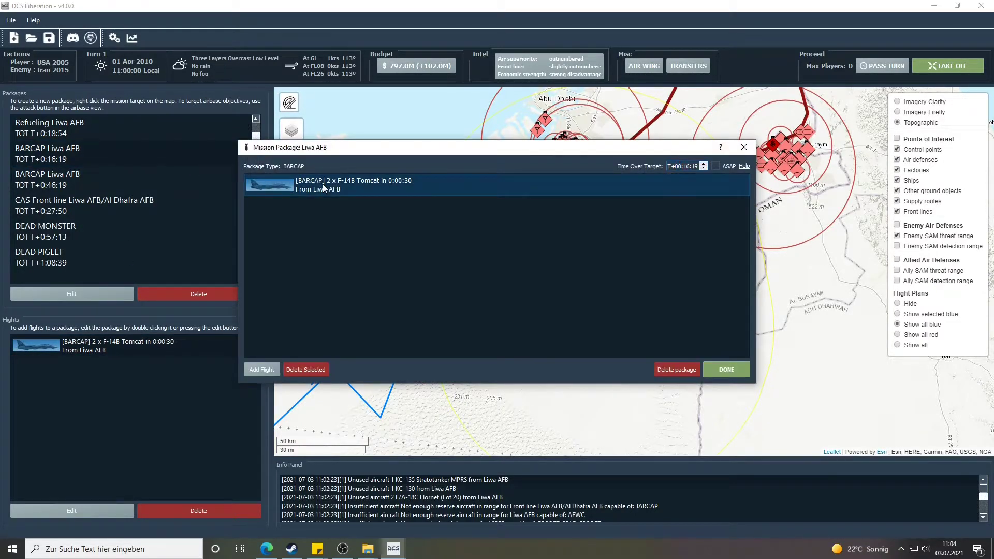
{"action": "double_click", "coordinate": [379, 185]}
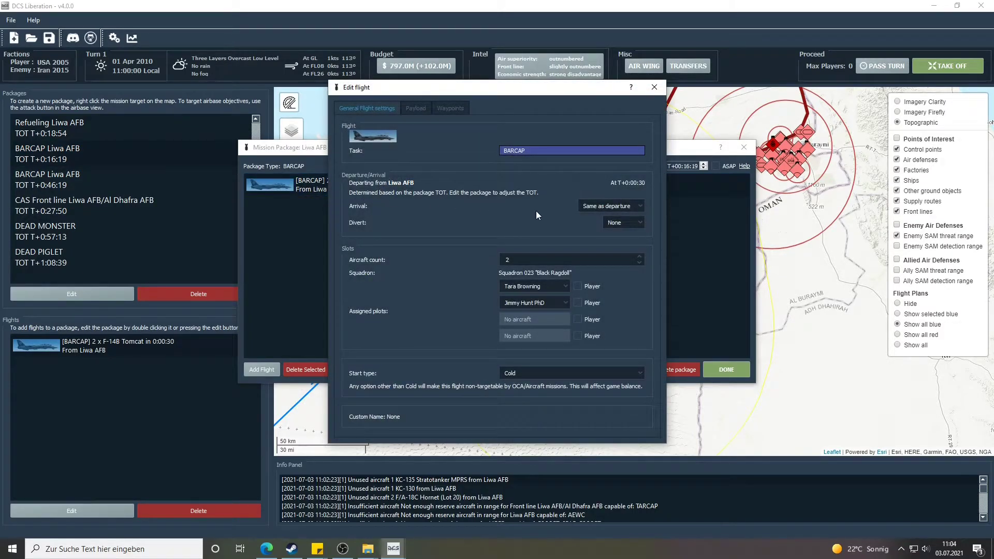
{"action": "left_click", "coordinate": [590, 285]}
{"action": "left_click", "coordinate": [654, 87]}
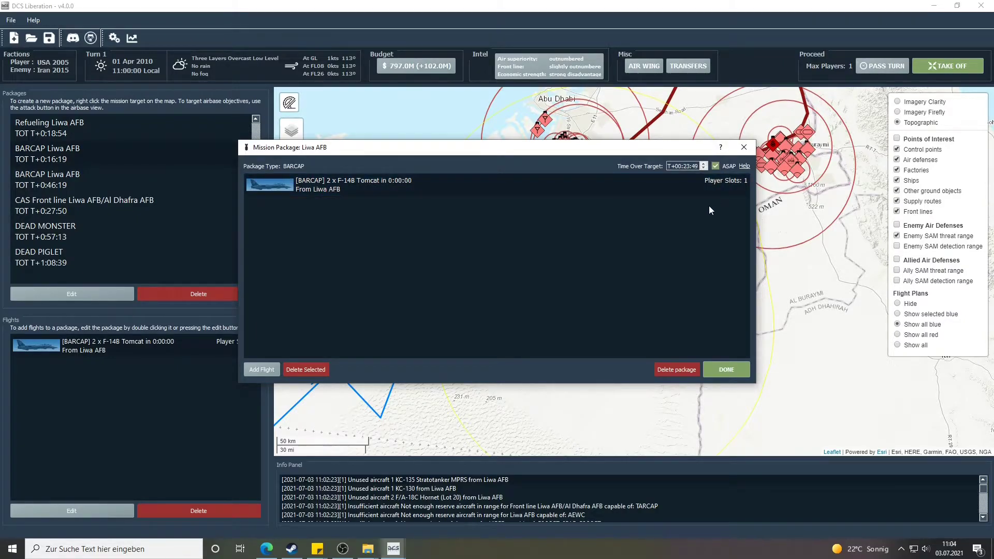
Set the player F-14B Tomcat BARCAP flight's start type to Warm and finish editing the package with ASAP timing
{"action": "double_click", "coordinate": [421, 184]}
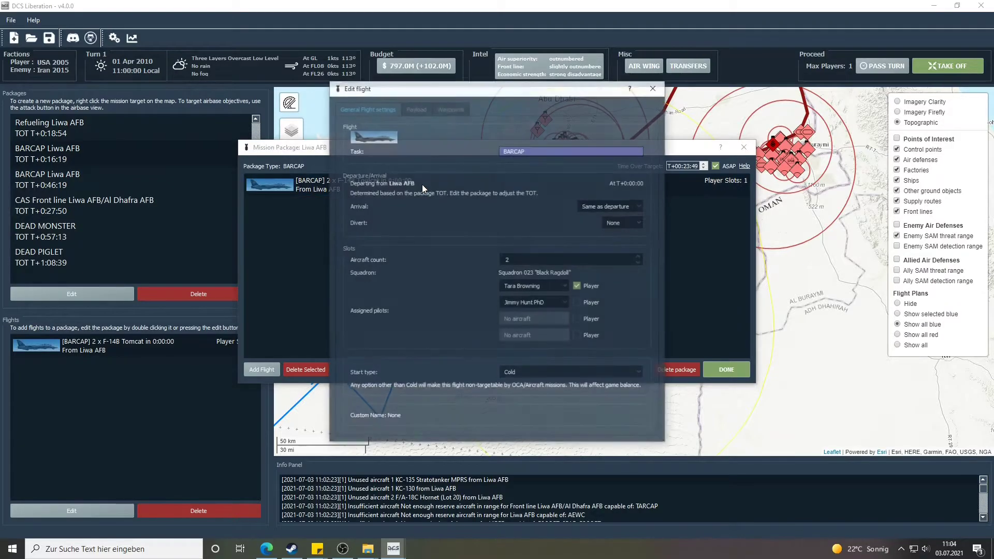
{"action": "left_click", "coordinate": [536, 371]}
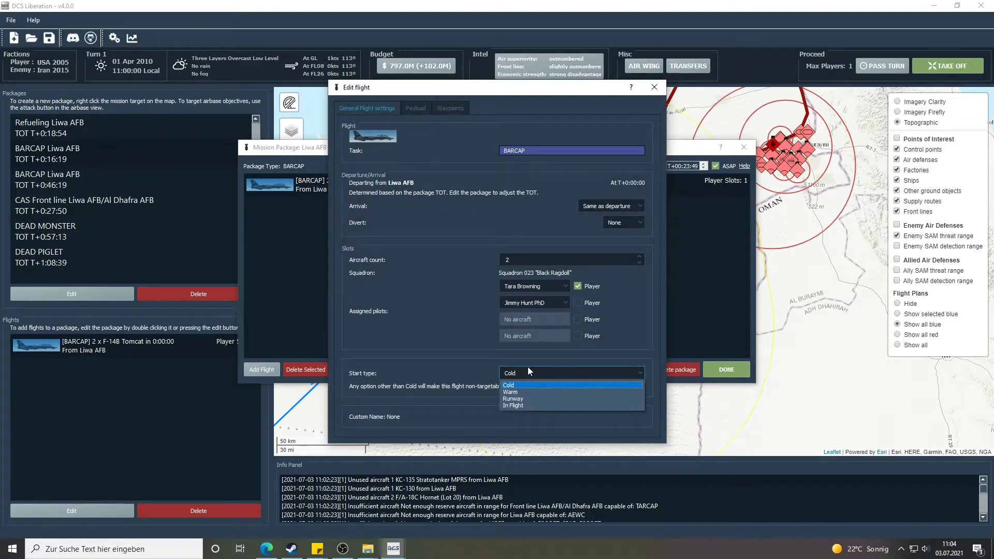
{"action": "left_click", "coordinate": [511, 391]}
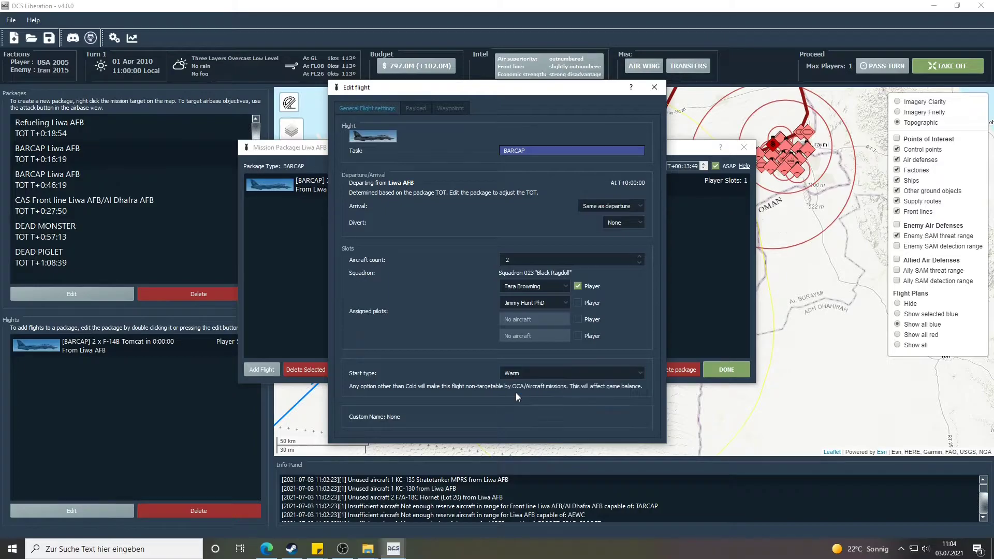
{"action": "left_click", "coordinate": [654, 88]}
{"action": "left_click", "coordinate": [714, 166]}
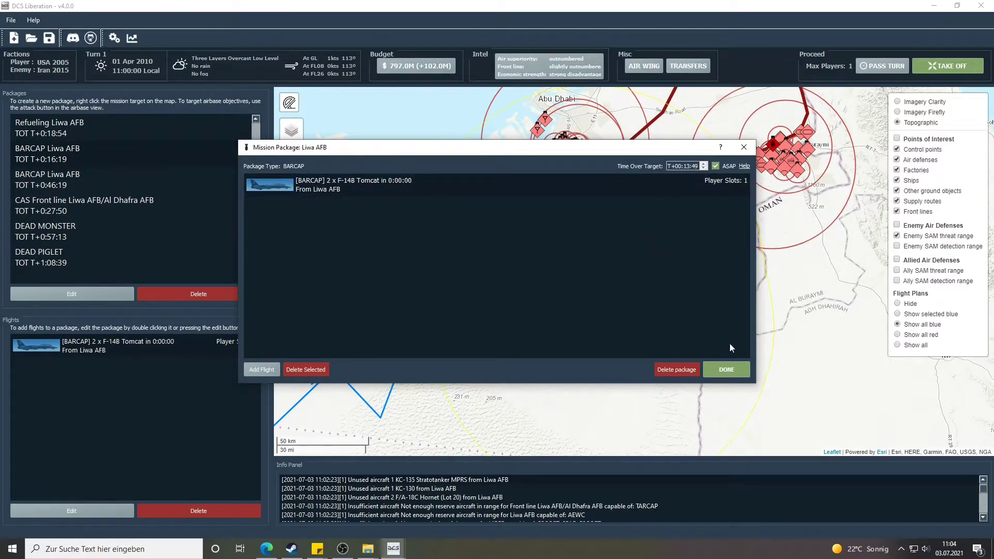
{"action": "left_click", "coordinate": [728, 369]}
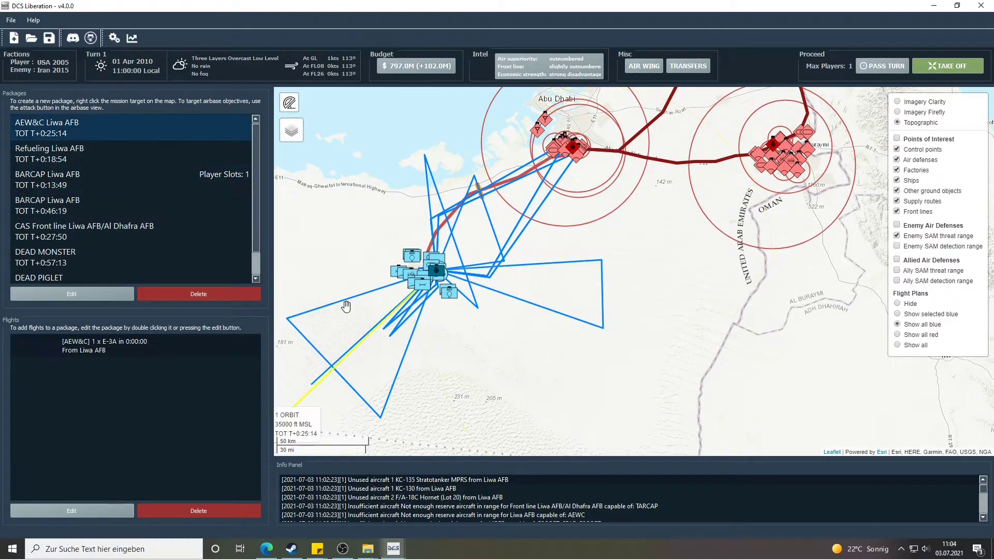
Move the KC-135 Stratotanker refueling racetrack start and end points from southwest to southeast of Liwa AFB
{"action": "left_click_drag", "start_coordinate": [384, 386], "coordinate": [458, 294]}
{"action": "left_click_drag", "start_coordinate": [463, 201], "coordinate": [372, 368]}
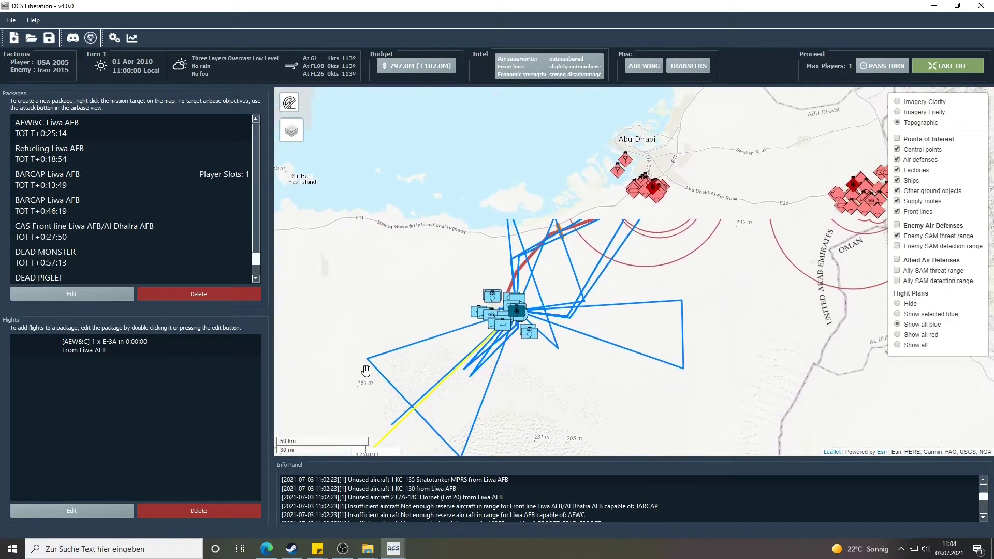
{"action": "scroll", "coordinate": [119, 251], "scroll_direction": "down", "scroll_amount": 1}
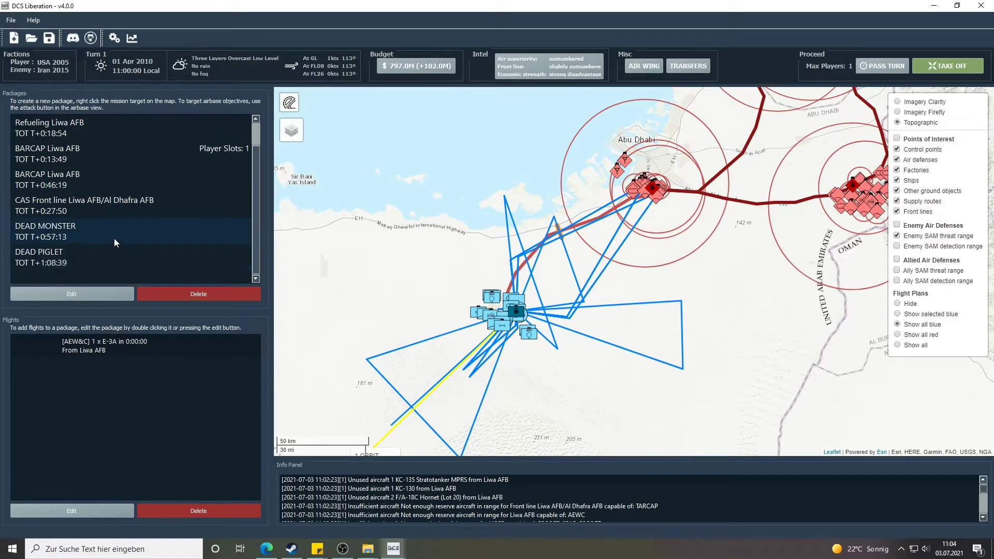
{"action": "scroll", "coordinate": [117, 243], "scroll_direction": "up", "scroll_amount": 1}
{"action": "left_click", "coordinate": [125, 157]}
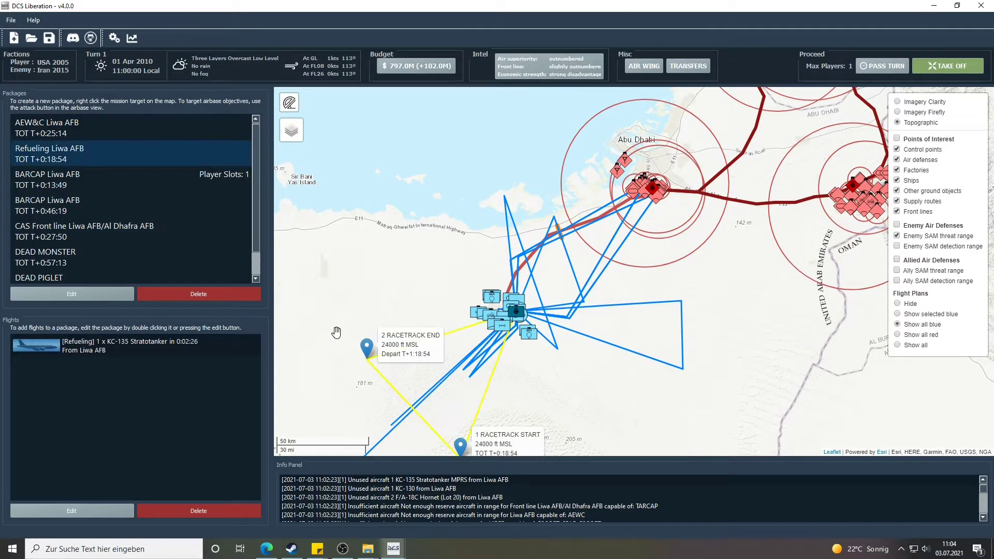
{"action": "left_click_drag", "start_coordinate": [368, 343], "coordinate": [639, 314]}
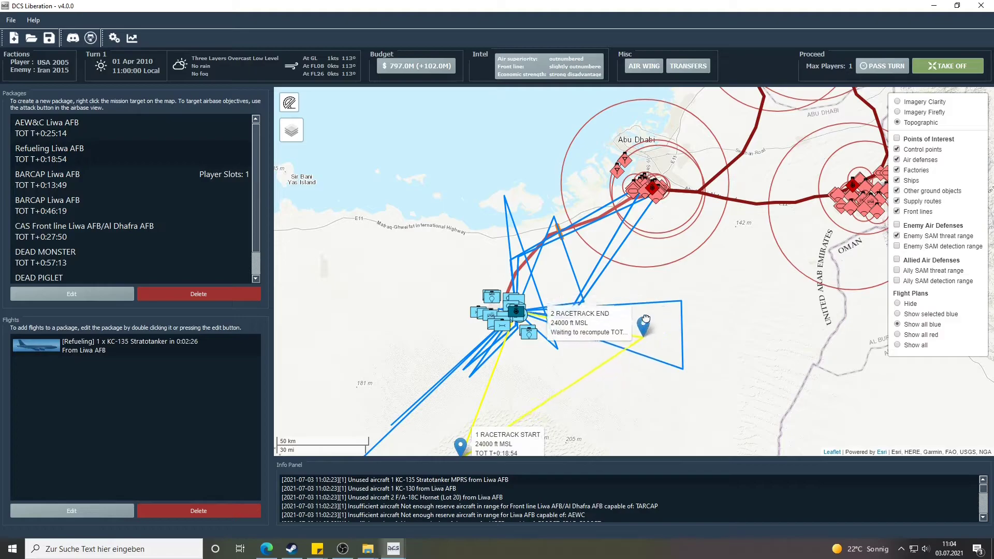
{"action": "mouse_move", "coordinate": [460, 445]}
{"action": "left_mouse_down"}
{"action": "mouse_move", "coordinate": [671, 376]}
{"action": "mouse_move", "coordinate": [638, 406]}
{"action": "left_mouse_up"}
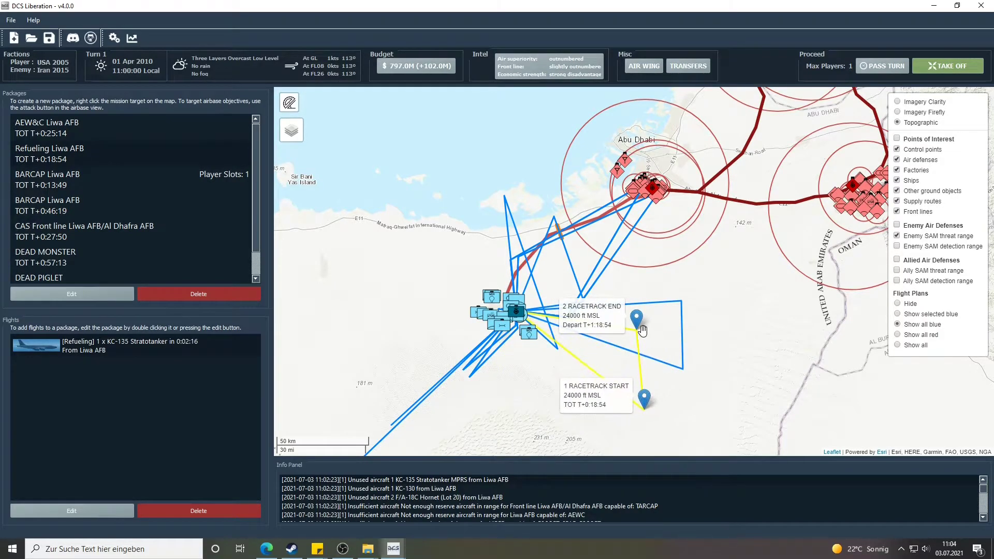
Reposition the refueling racetrack as a roughly east-west leg just south of the eastern BARCAP racetrack
{"action": "left_click_drag", "start_coordinate": [638, 323], "coordinate": [665, 324]}
{"action": "left_click_drag", "start_coordinate": [644, 397], "coordinate": [668, 381]}
{"action": "mouse_move", "coordinate": [661, 316]}
{"action": "left_mouse_down"}
{"action": "mouse_move", "coordinate": [659, 393]}
{"action": "mouse_move", "coordinate": [600, 397]}
{"action": "left_mouse_up"}
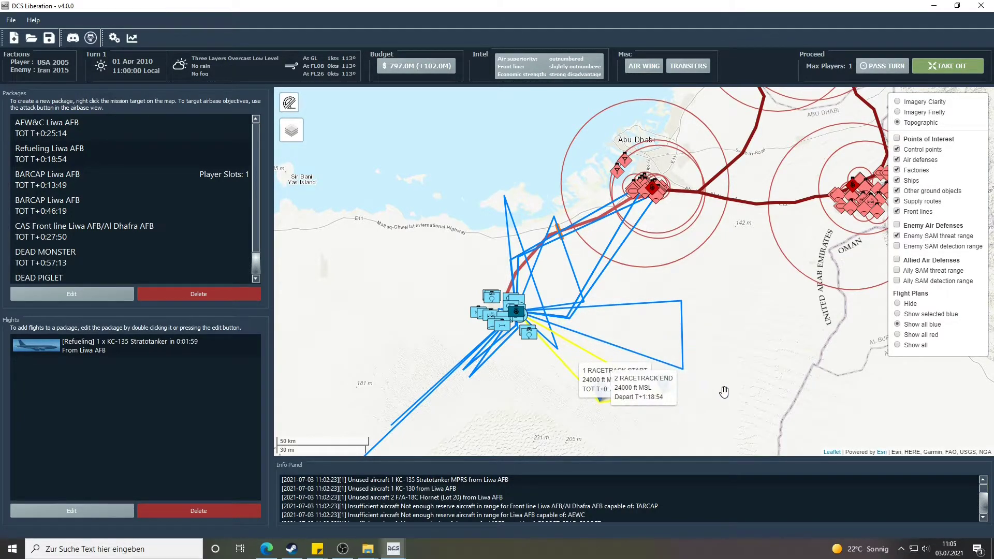
{"action": "left_click_drag", "start_coordinate": [718, 374], "coordinate": [560, 275]}
{"action": "scroll", "coordinate": [479, 292], "scroll_direction": "up", "scroll_amount": 2}
{"action": "mouse_move", "coordinate": [478, 293]}
{"action": "left_mouse_down"}
{"action": "mouse_move", "coordinate": [445, 310]}
{"action": "mouse_move", "coordinate": [512, 315]}
{"action": "left_mouse_up"}
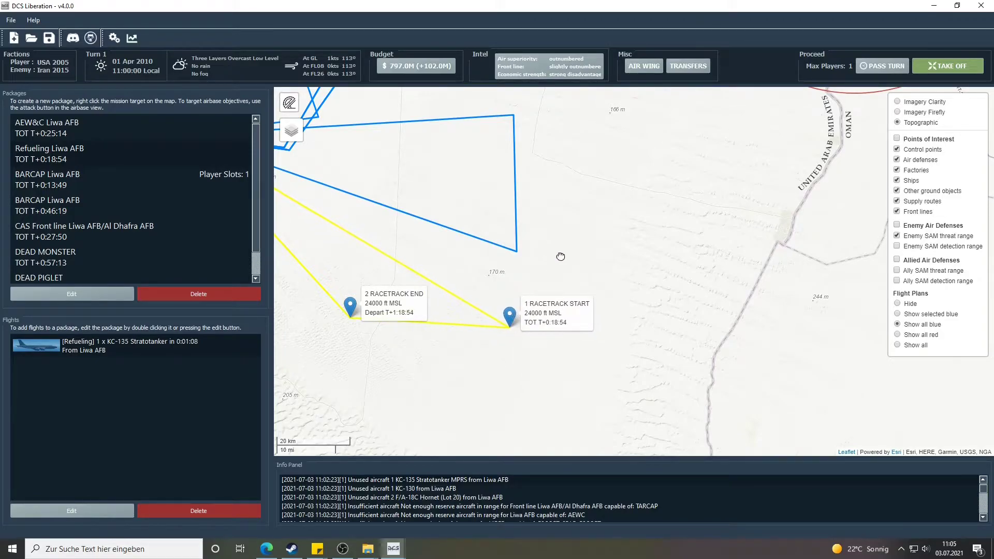
{"action": "scroll", "coordinate": [562, 292], "scroll_direction": "down", "scroll_amount": 2}
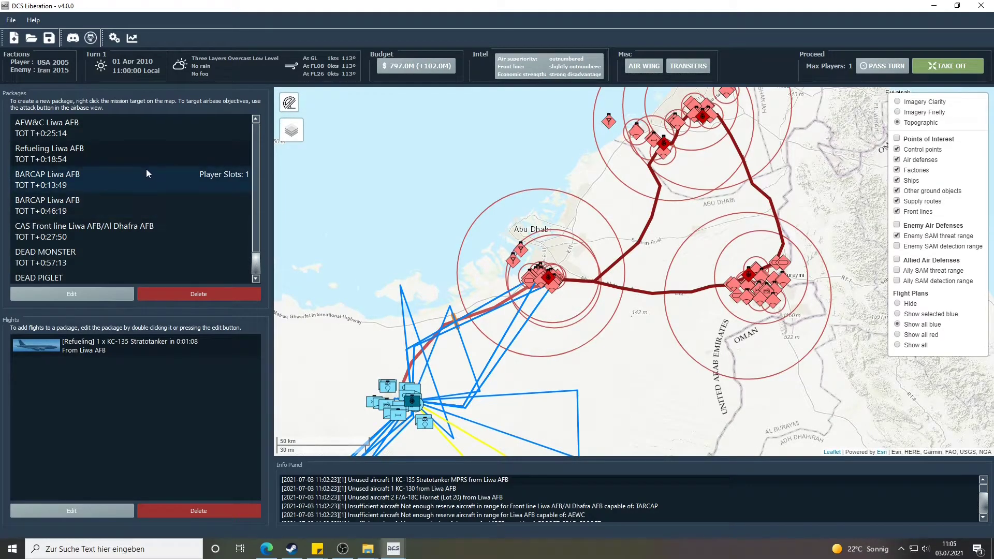
{"action": "left_click_drag", "start_coordinate": [538, 187], "coordinate": [404, 305]}
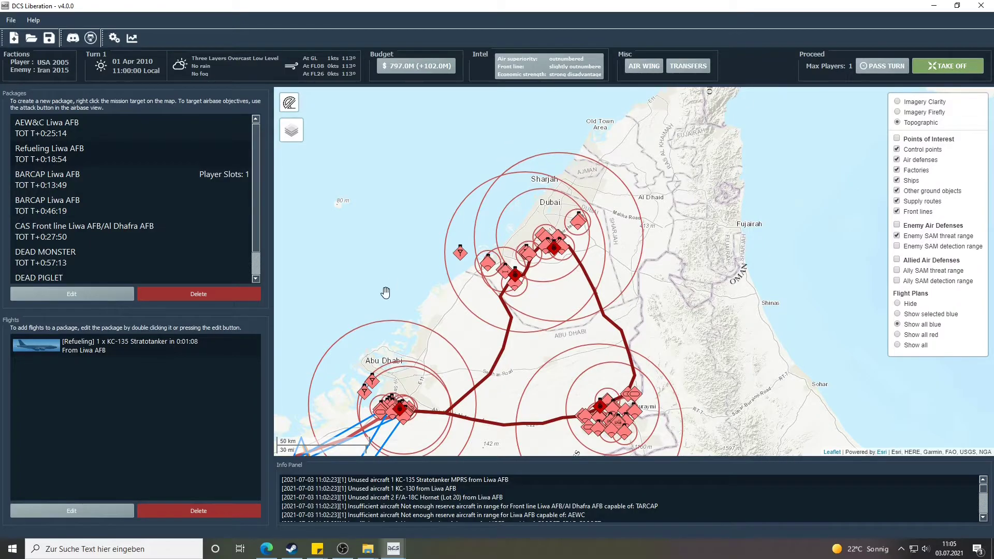
{"action": "left_click_drag", "start_coordinate": [386, 293], "coordinate": [414, 214]}
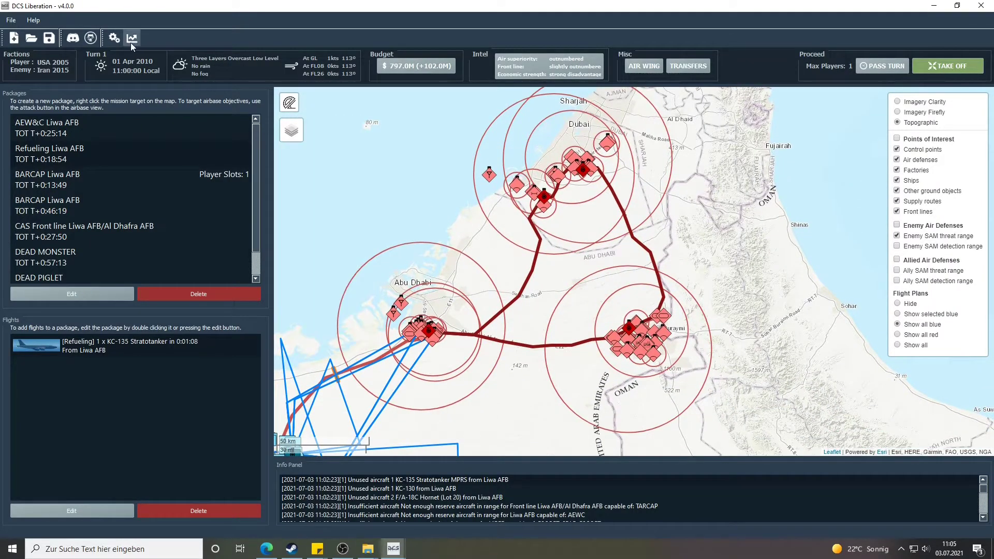
Set the player coalition skill, enemy coalition skill and enemy AA and vehicles skill to Excellent in the difficulty settings
{"action": "left_click", "coordinate": [114, 38]}
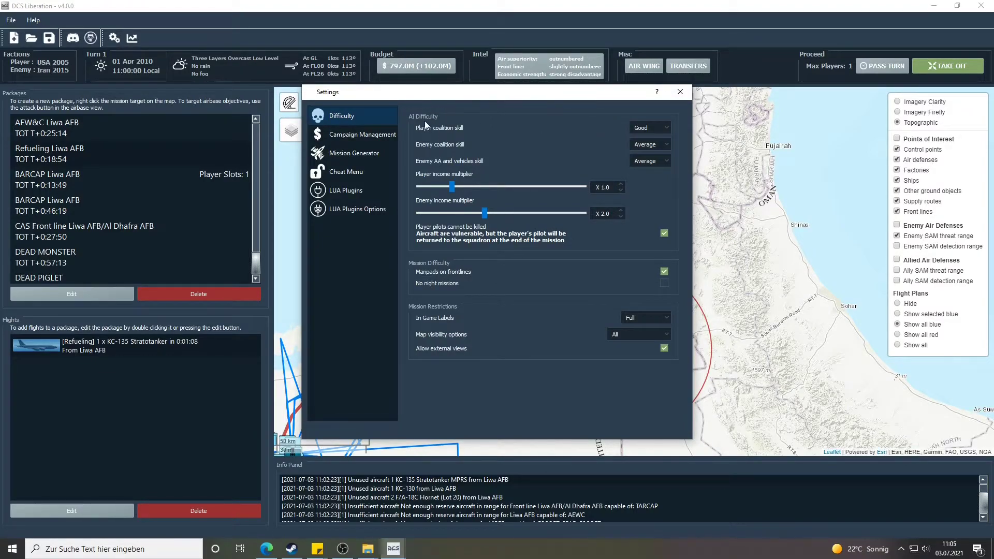
{"action": "left_click", "coordinate": [661, 128]}
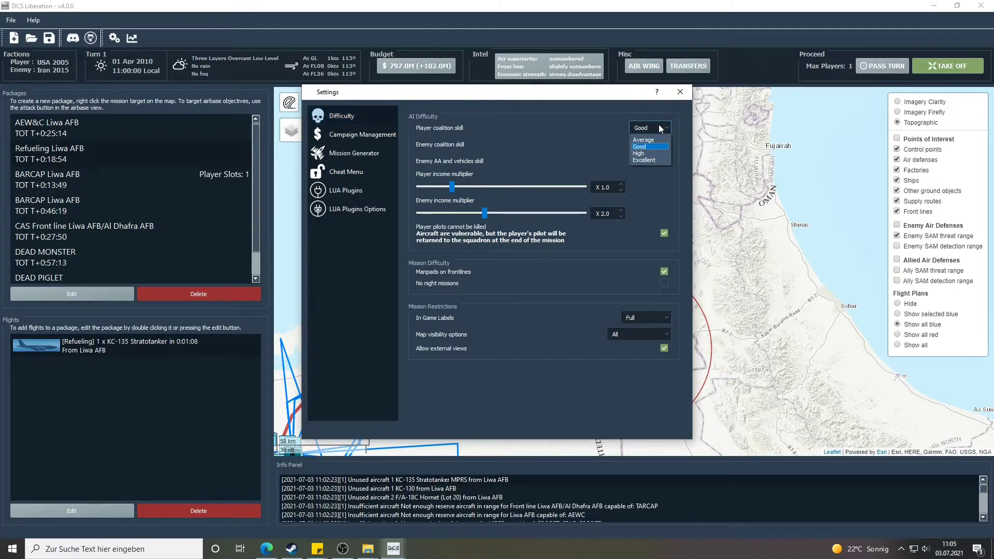
{"action": "left_click", "coordinate": [644, 160]}
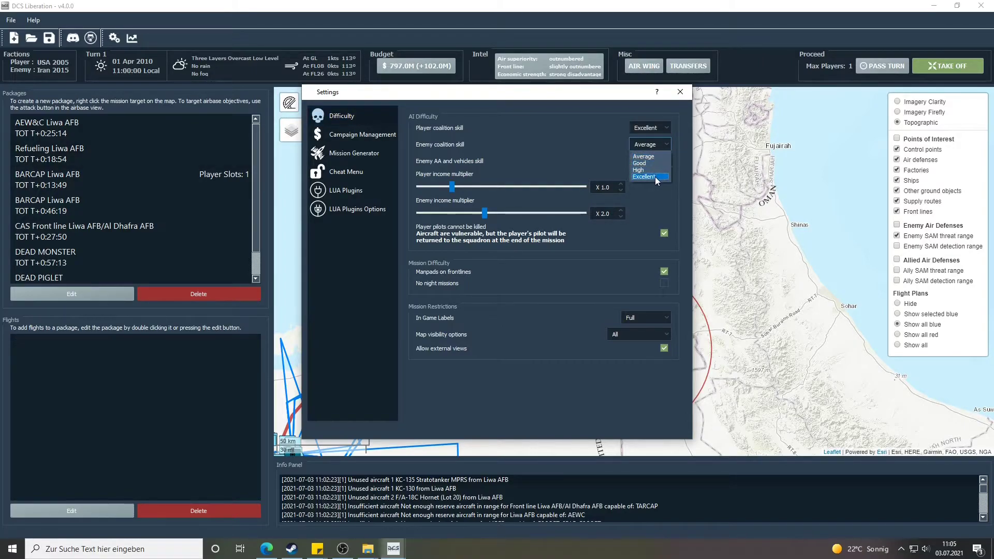
{"action": "left_click", "coordinate": [655, 176]}
{"action": "left_click", "coordinate": [649, 161]}
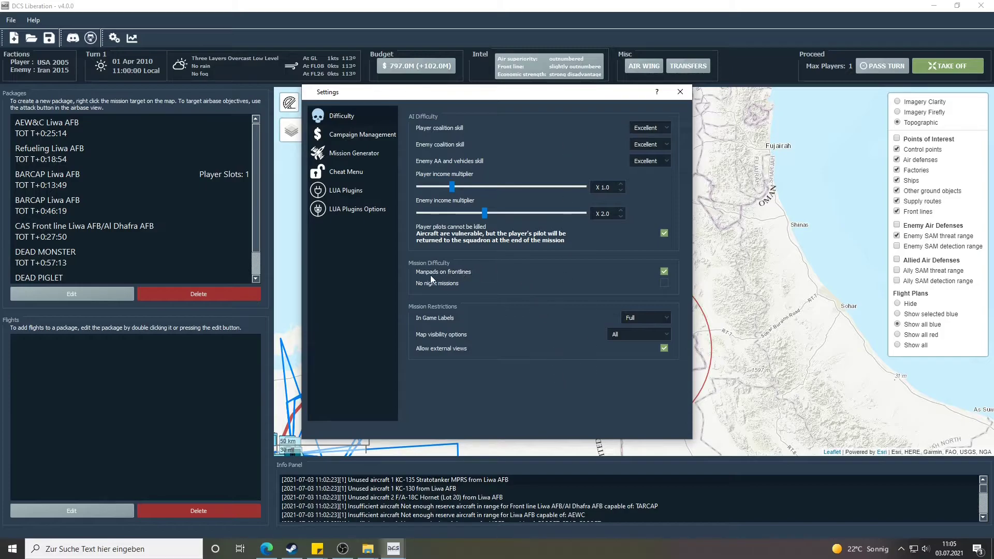
Review the frontline manpads and in-game label options, and examine the campaign management settings
{"action": "left_click", "coordinate": [664, 271]}
{"action": "left_click", "coordinate": [639, 319]}
{"action": "left_click", "coordinate": [639, 319]}
{"action": "left_click", "coordinate": [361, 134]}
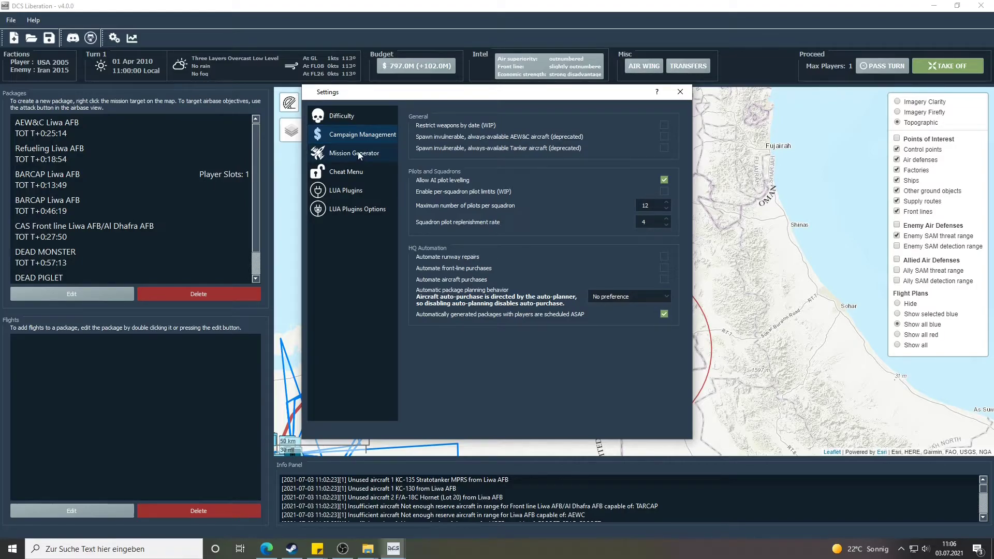
Review the mission generator's gameplay and performance options, including frontline smoke, smoke generator spacing and artillery strikes
{"action": "left_click", "coordinate": [358, 153]}
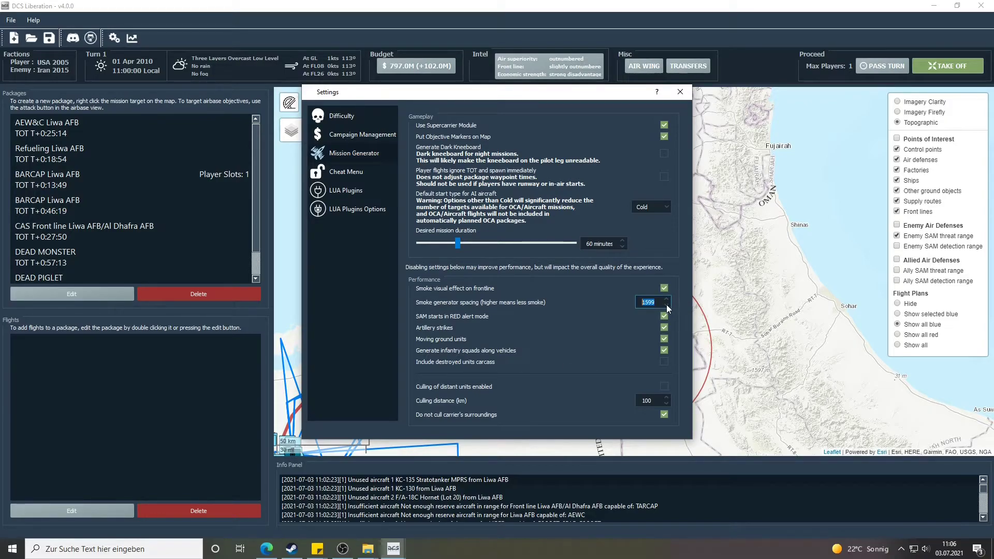
{"action": "scroll", "coordinate": [665, 305], "scroll_direction": "down", "scroll_amount": 4}
{"action": "left_click", "coordinate": [666, 288]}
{"action": "left_click", "coordinate": [664, 288]}
{"action": "left_click", "coordinate": [665, 327]}
Enable the Skynet IADS and Splash Damage LUA plugins and close the settings
{"action": "left_click", "coordinate": [354, 191]}
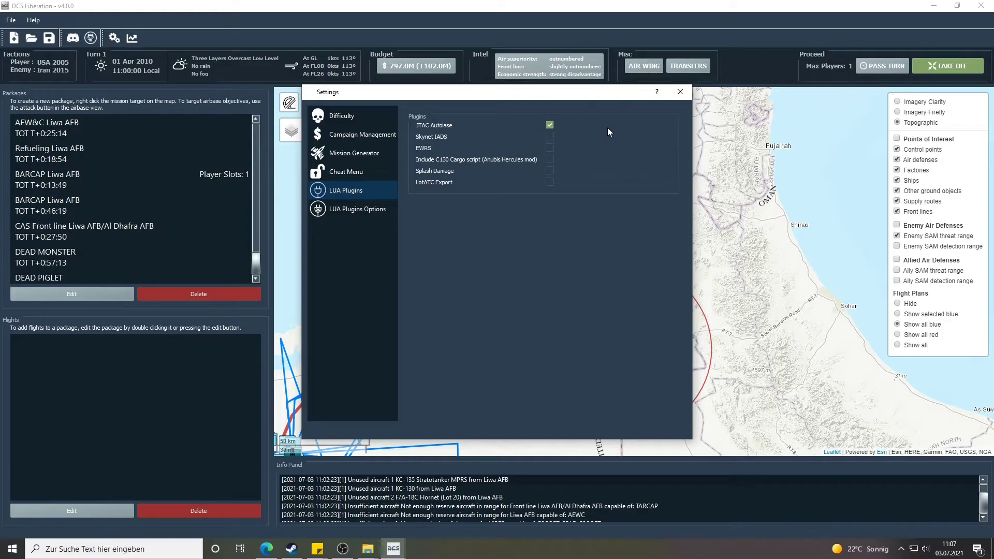
{"action": "left_click", "coordinate": [549, 137]}
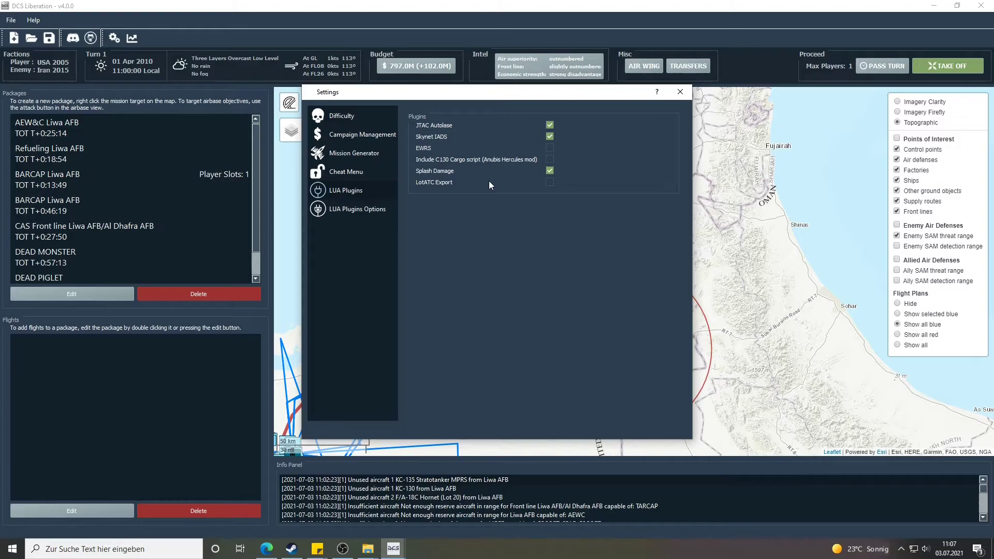
{"action": "left_click", "coordinate": [680, 96]}
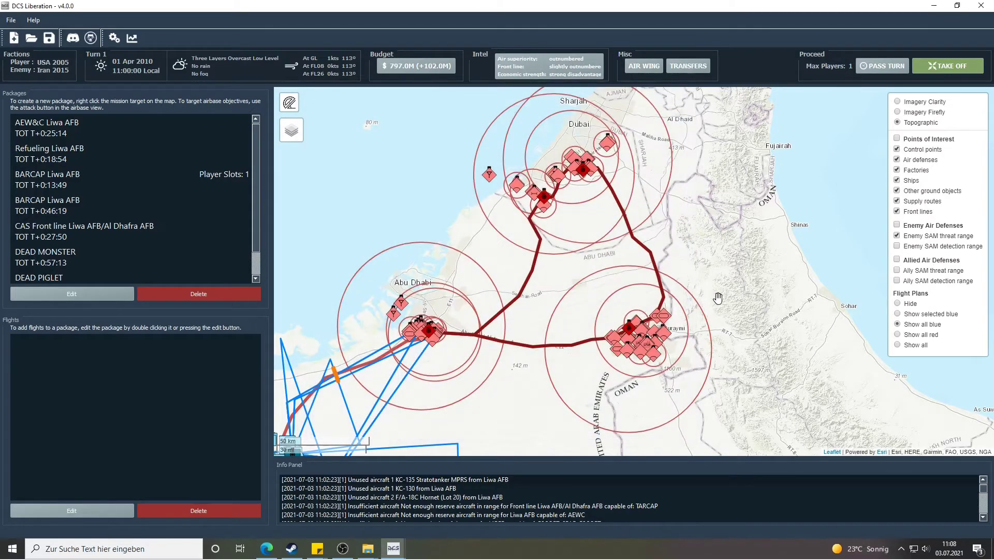
Generate the mission for takeoff and read the launch instructions, highlighting the mission name liberation_nextturn
{"action": "scroll", "coordinate": [735, 227], "scroll_direction": "down", "scroll_amount": 1}
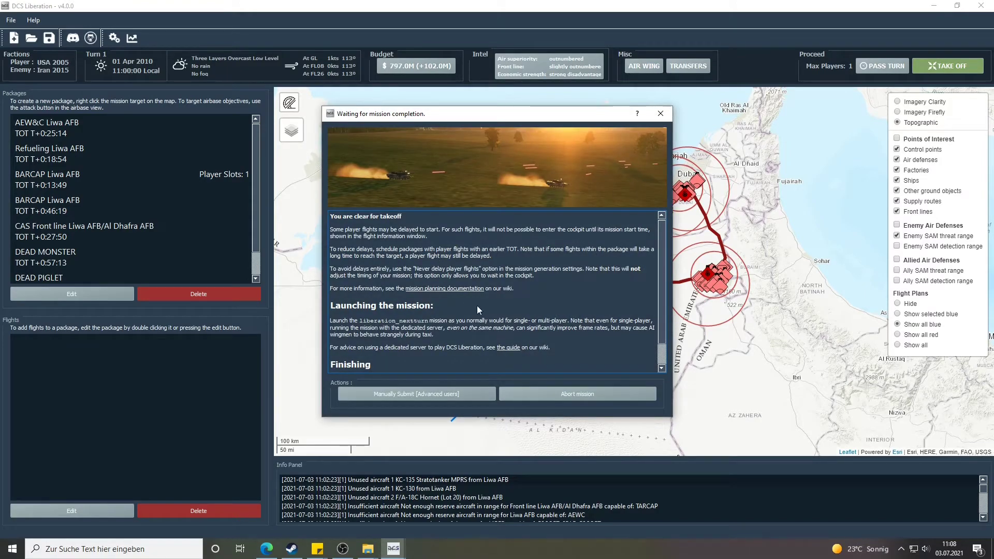
{"action": "scroll", "coordinate": [657, 246], "scroll_direction": "down", "scroll_amount": 1}
{"action": "scroll", "coordinate": [657, 246], "scroll_direction": "up", "scroll_amount": 1}
{"action": "scroll", "coordinate": [595, 274], "scroll_direction": "down", "scroll_amount": 1}
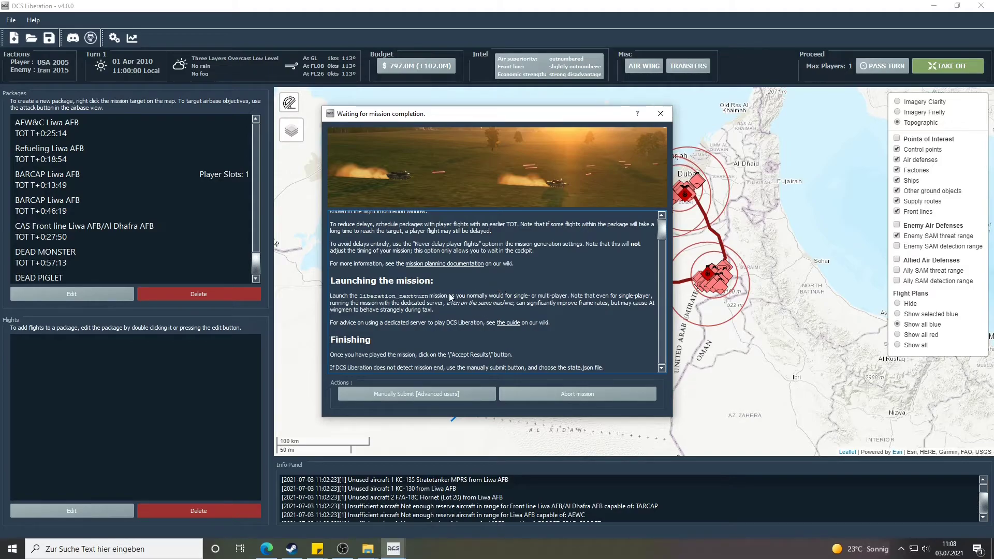
{"action": "left_click_drag", "start_coordinate": [360, 298], "coordinate": [429, 299]}
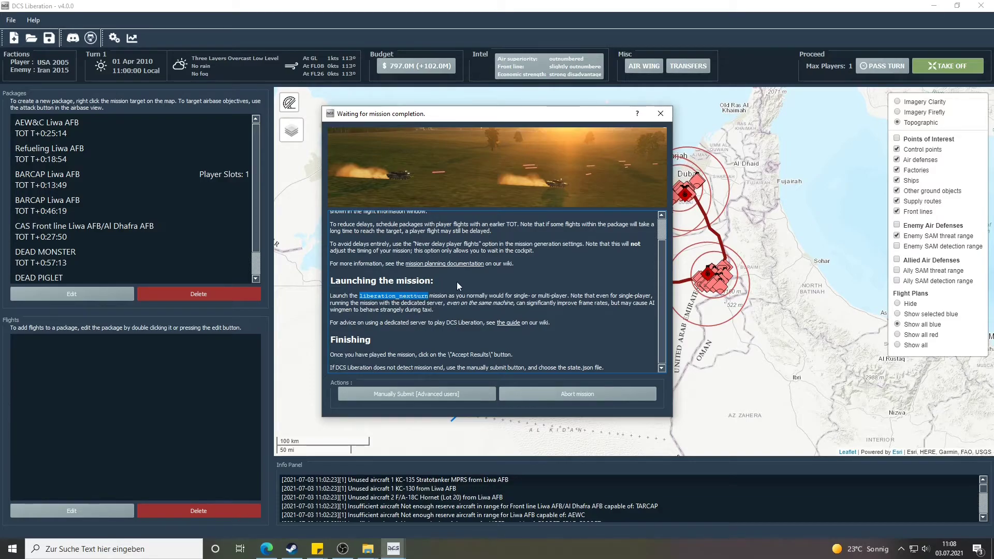
Switch to Steam and launch DCS World Steam Edition
{"action": "left_click", "coordinate": [296, 550]}
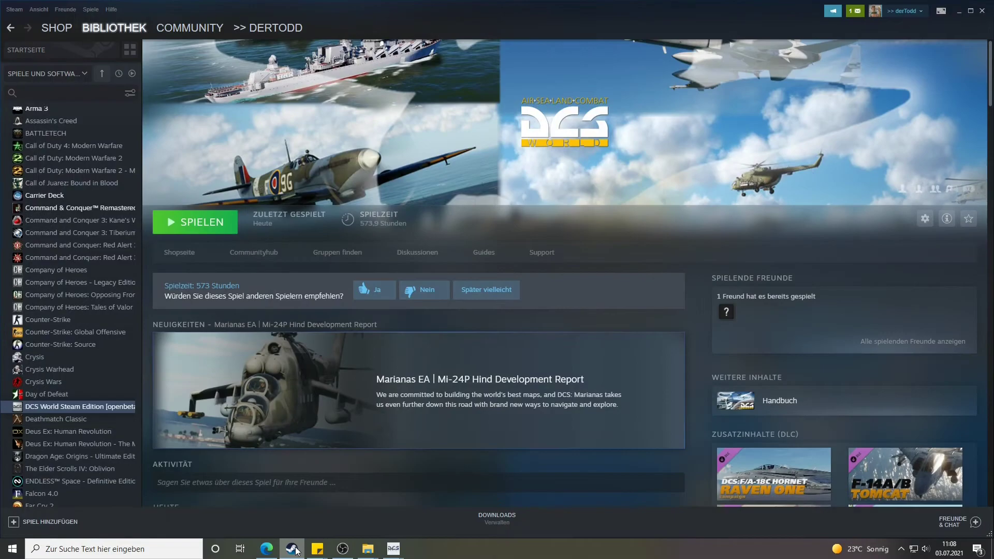
{"action": "left_click", "coordinate": [207, 225]}
{"action": "left_click", "coordinate": [542, 308]}
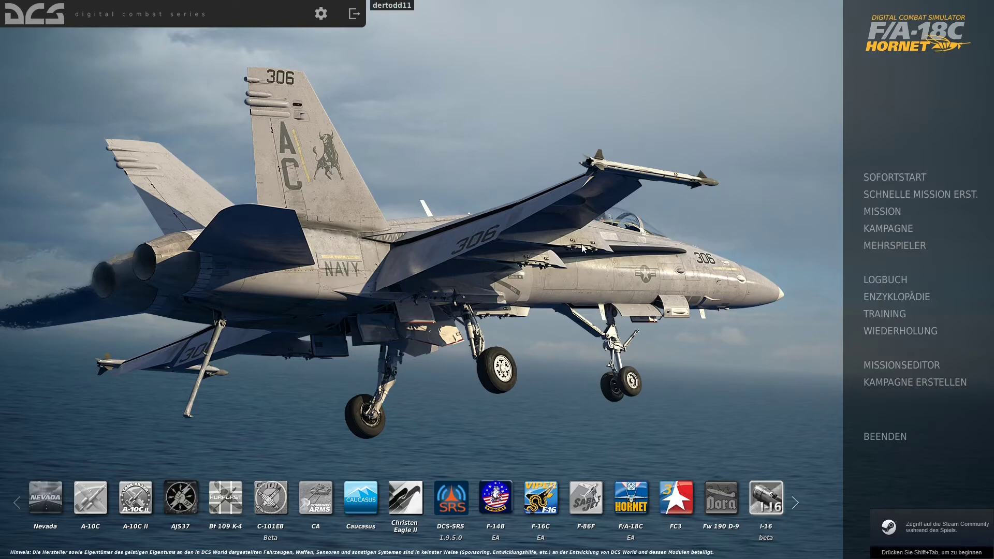
Open the mission liberation_nextturn.miz in the DCS mission editor
{"action": "left_click", "coordinate": [901, 365]}
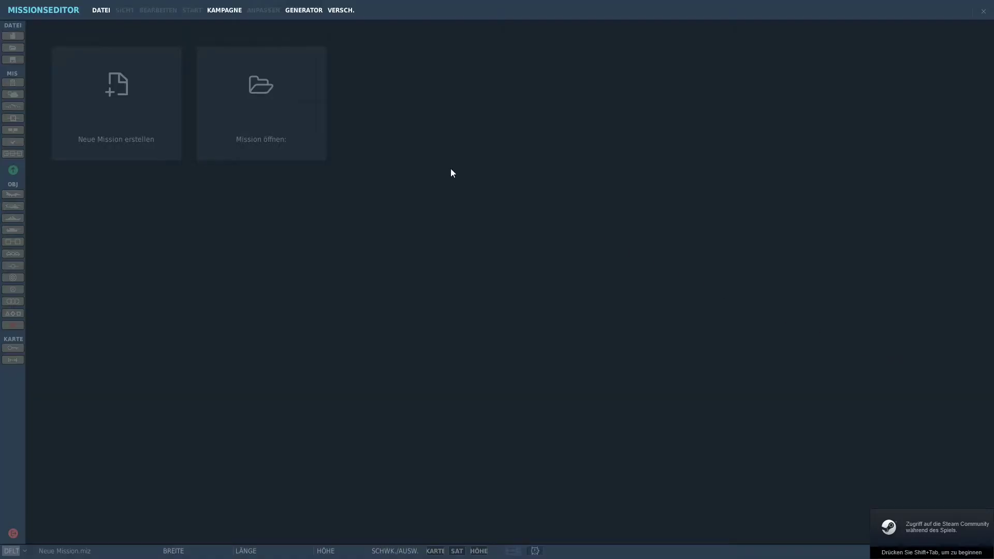
{"action": "left_click", "coordinate": [252, 103]}
{"action": "scroll", "coordinate": [387, 288], "scroll_direction": "down", "scroll_amount": 4}
{"action": "left_click", "coordinate": [396, 313]}
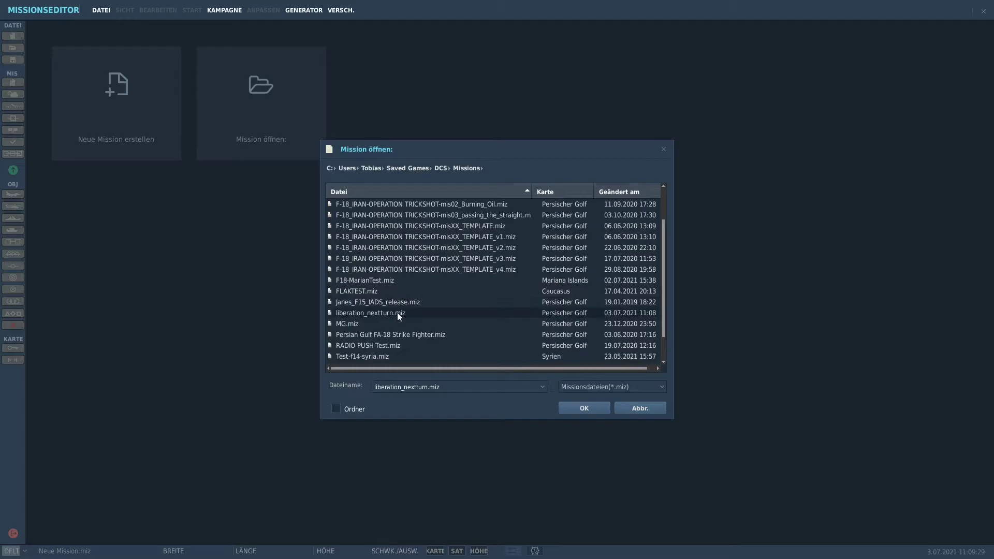
{"action": "left_click", "coordinate": [582, 409]}
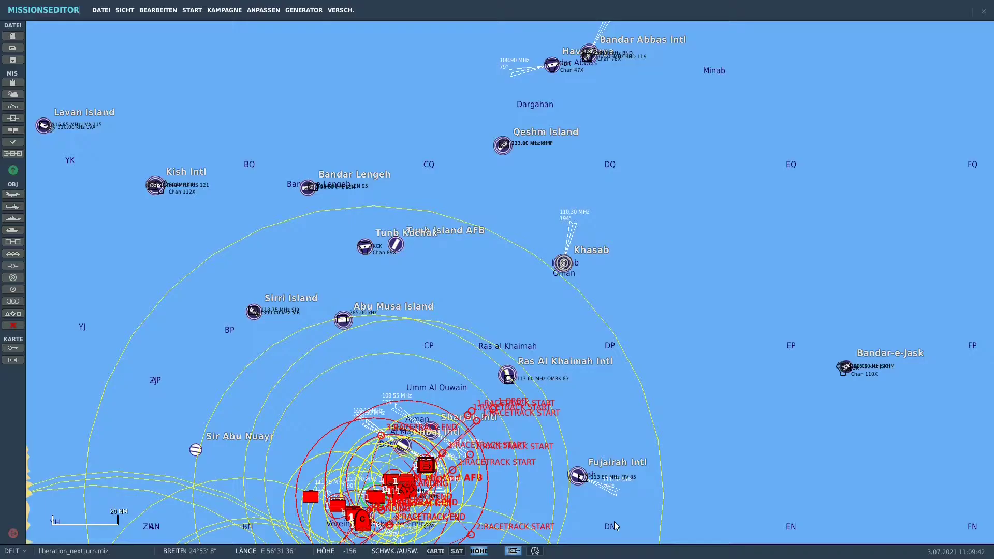
Start the mission from the mission editor, saving its unsaved changes
{"action": "scroll", "coordinate": [670, 163], "scroll_direction": "up", "scroll_amount": 3}
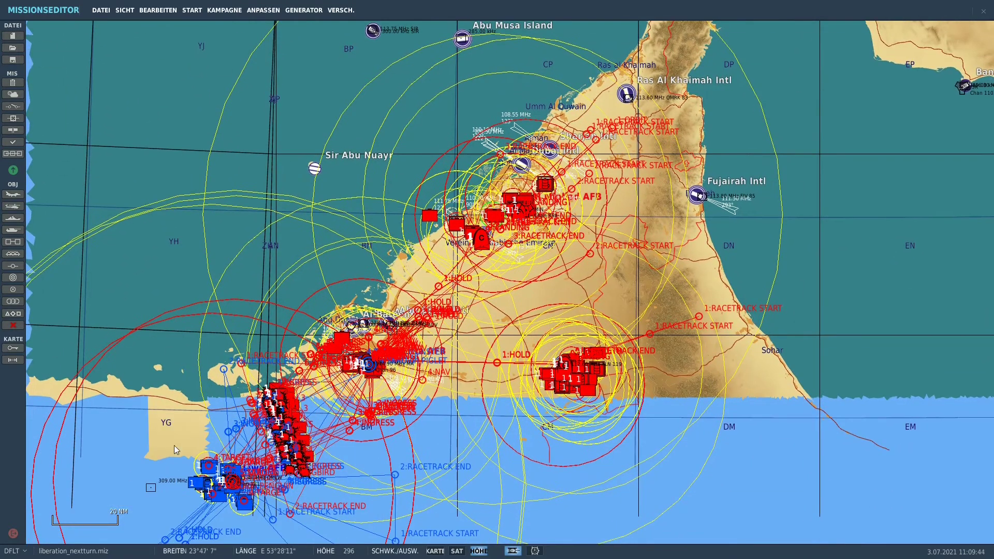
{"action": "scroll", "coordinate": [319, 319], "scroll_direction": "up", "scroll_amount": 2}
{"action": "scroll", "coordinate": [319, 315], "scroll_direction": "up", "scroll_amount": 3}
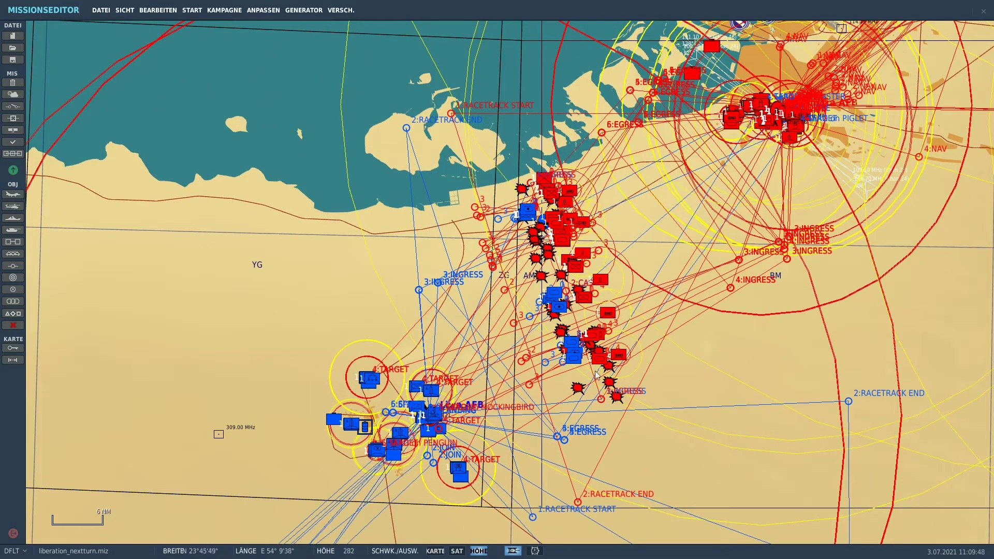
{"action": "scroll", "coordinate": [437, 346], "scroll_direction": "down", "scroll_amount": 3}
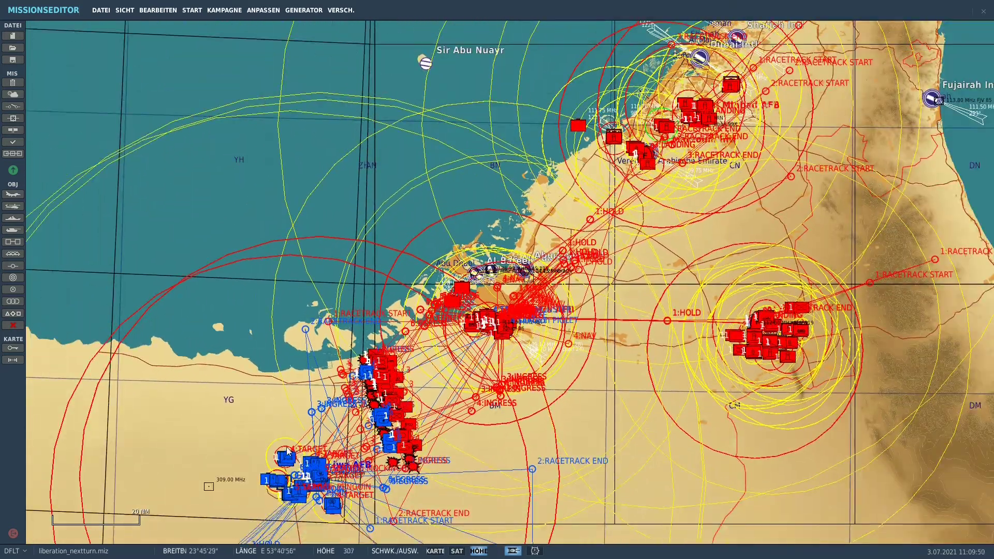
{"action": "left_click_drag", "start_coordinate": [470, 189], "coordinate": [399, 390]}
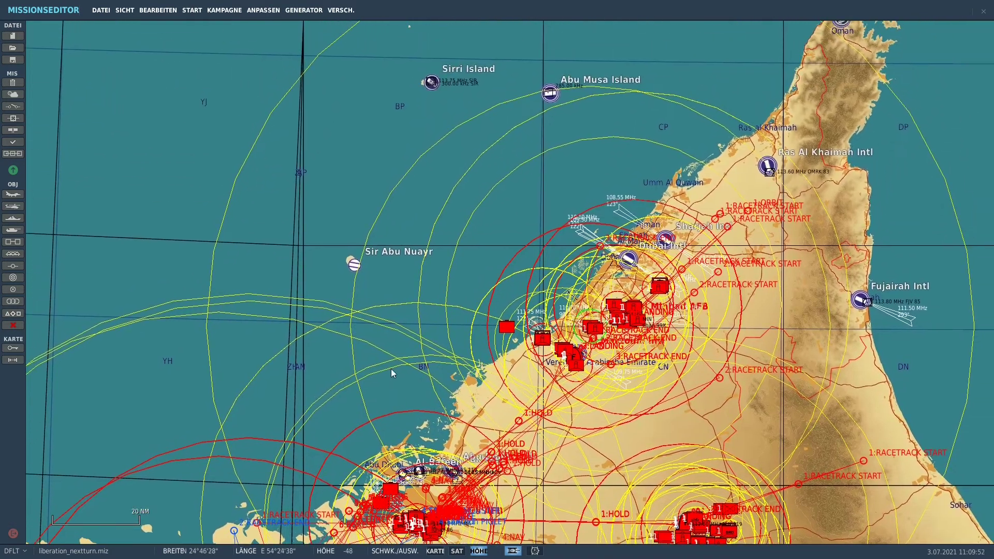
{"action": "left_click", "coordinate": [192, 10]}
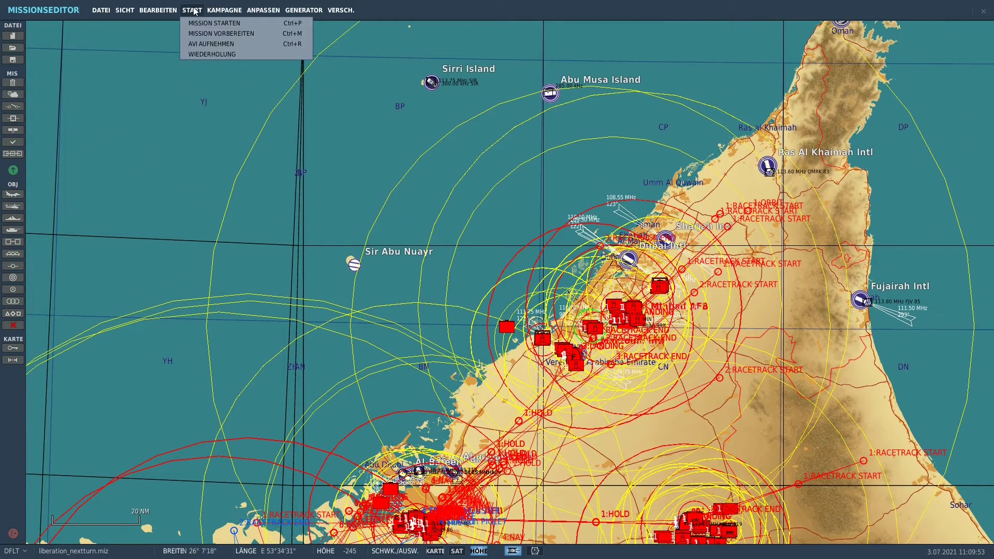
{"action": "left_click", "coordinate": [207, 23]}
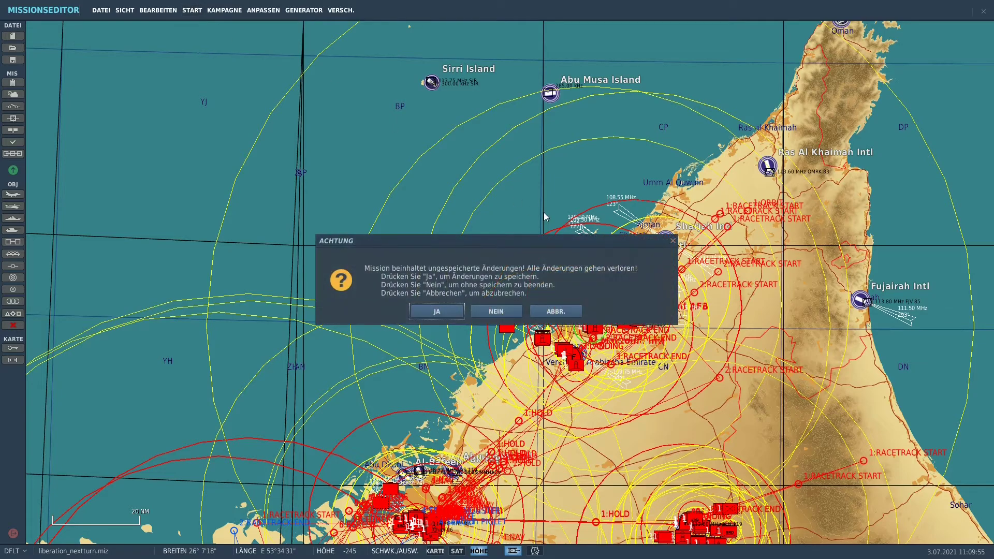
{"action": "key", "text": "Return"}
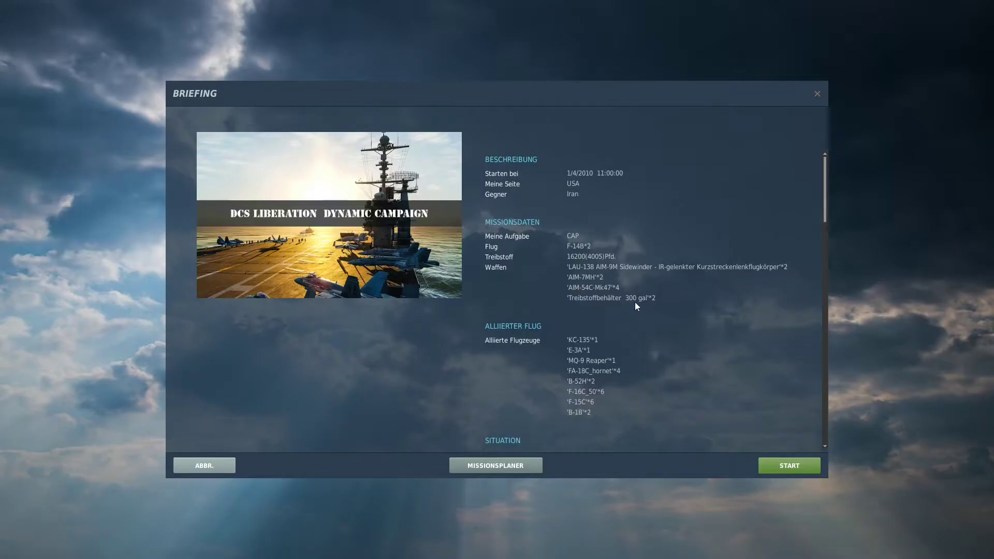
Read the mission briefing through the situation, planned flights, known threats, weather and departure data
{"action": "scroll", "coordinate": [634, 304], "scroll_direction": "down", "scroll_amount": 4}
{"action": "scroll", "coordinate": [632, 308], "scroll_direction": "down", "scroll_amount": 5}
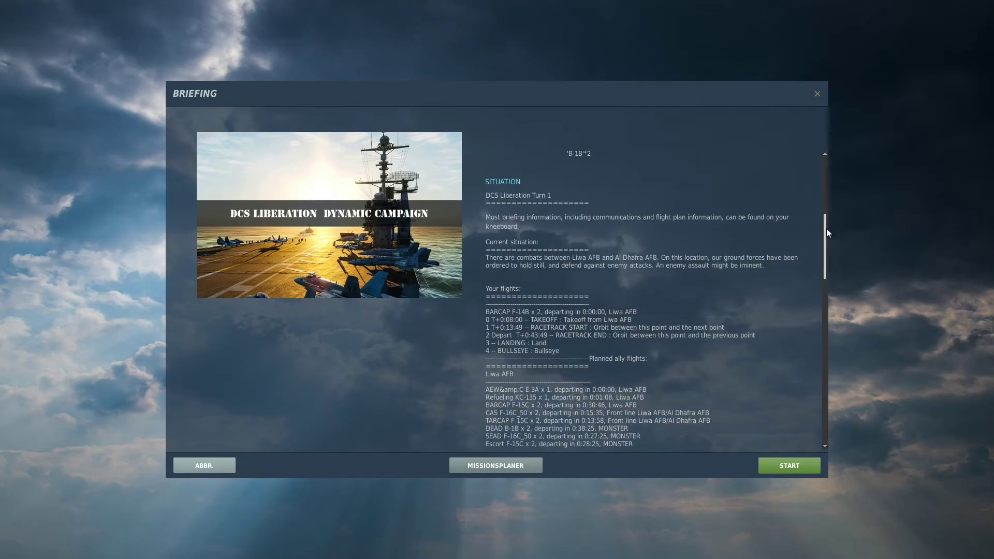
{"action": "left_click_drag", "start_coordinate": [822, 241], "coordinate": [826, 282]}
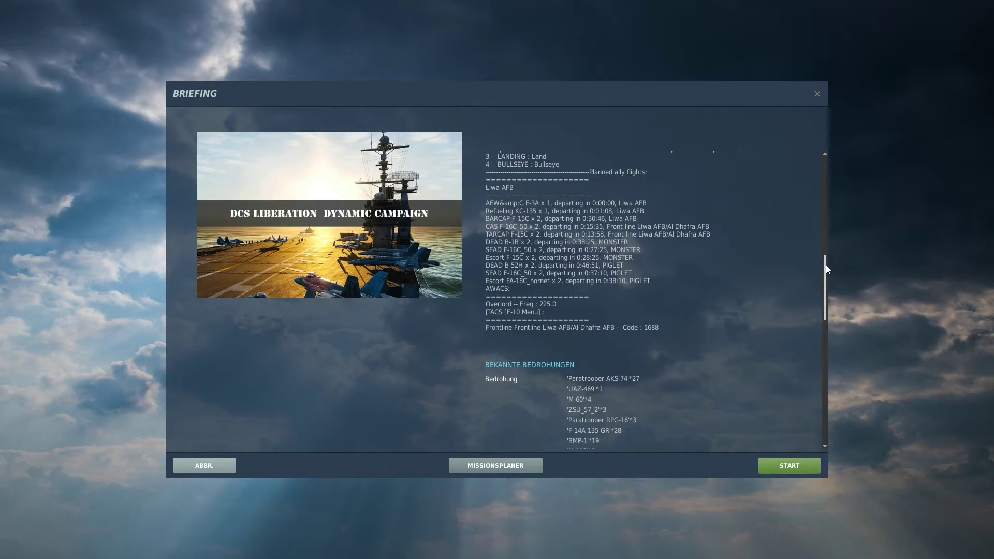
{"action": "left_click_drag", "start_coordinate": [825, 265], "coordinate": [834, 401]}
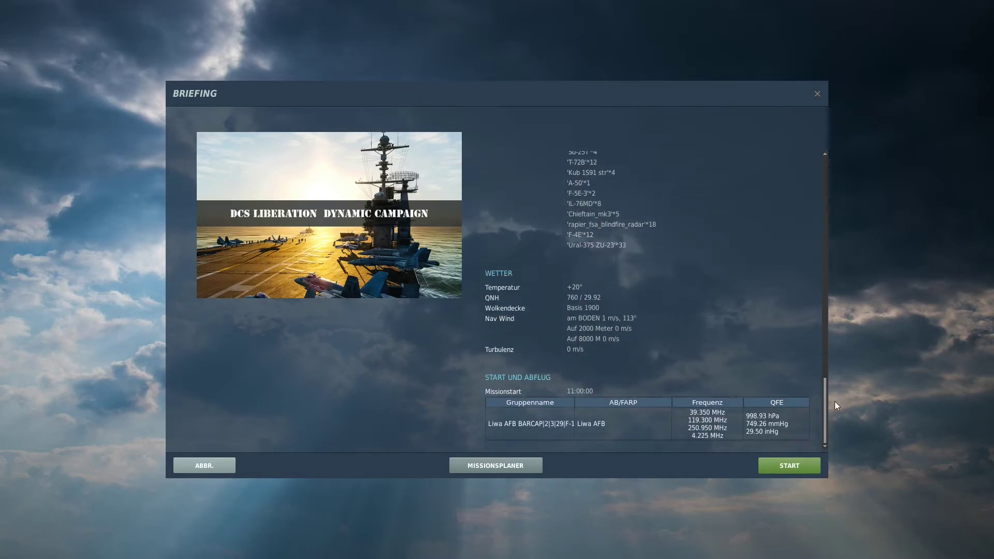
Launch the mission from the briefing and take the Pilot role in the F-14B CAP flight at Liwa AFB
{"action": "left_click", "coordinate": [787, 466]}
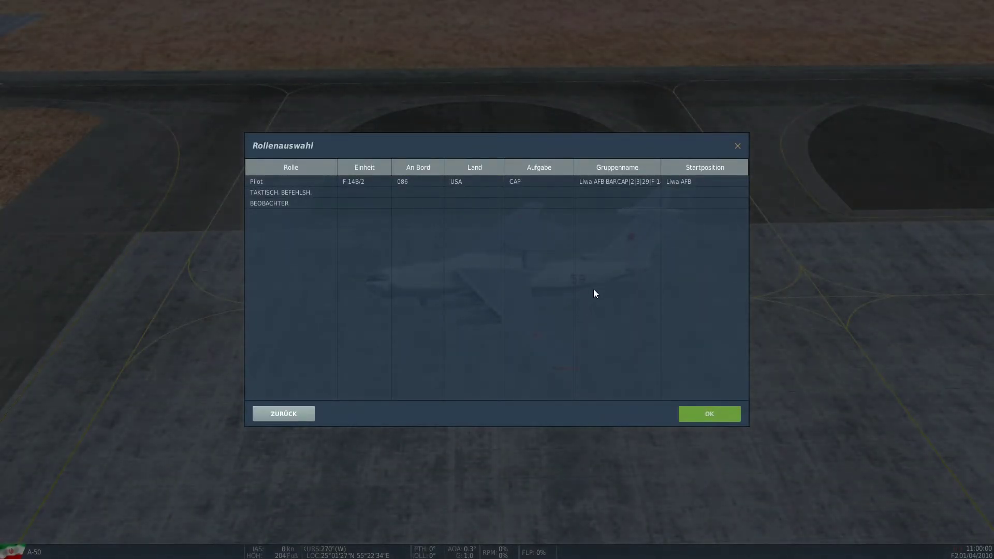
{"action": "left_click", "coordinate": [292, 182]}
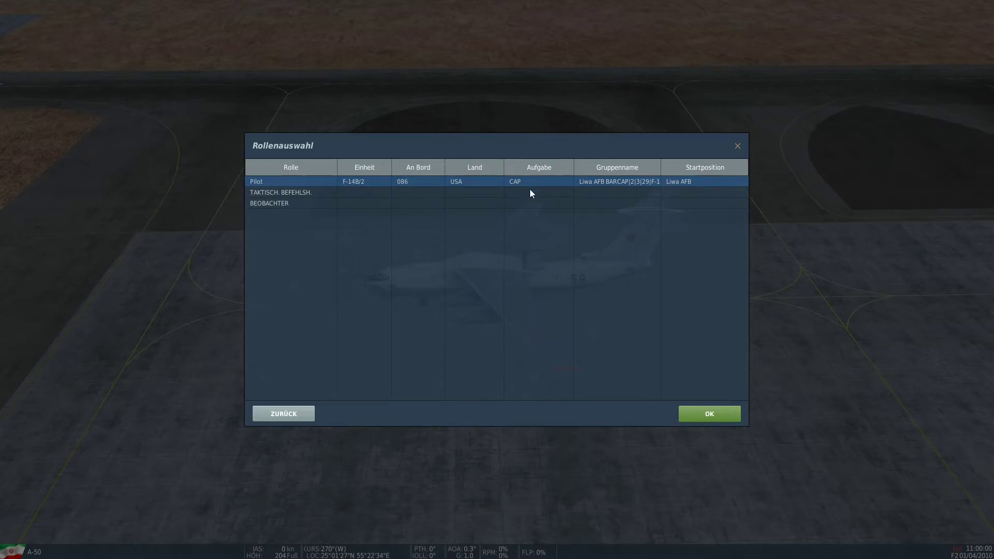
{"action": "left_click", "coordinate": [696, 413]}
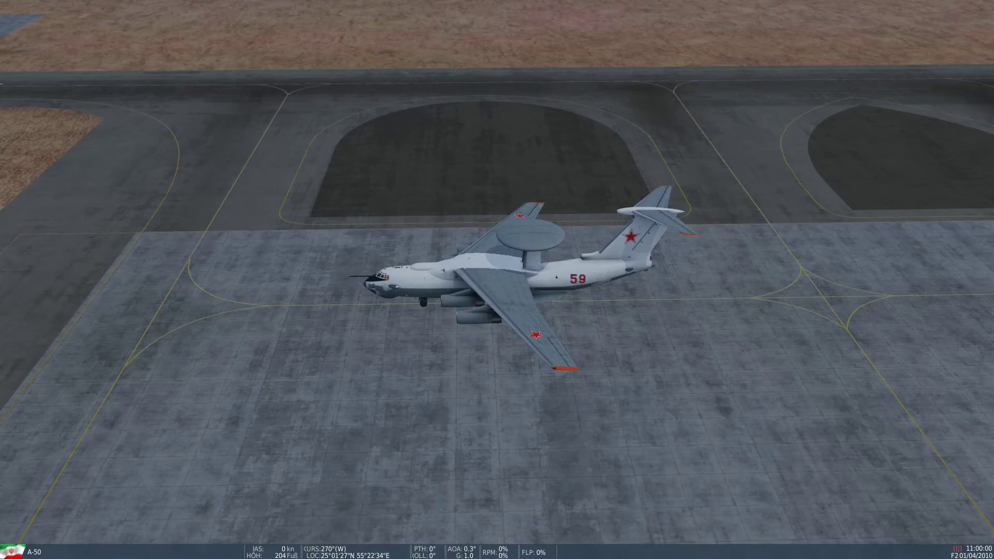